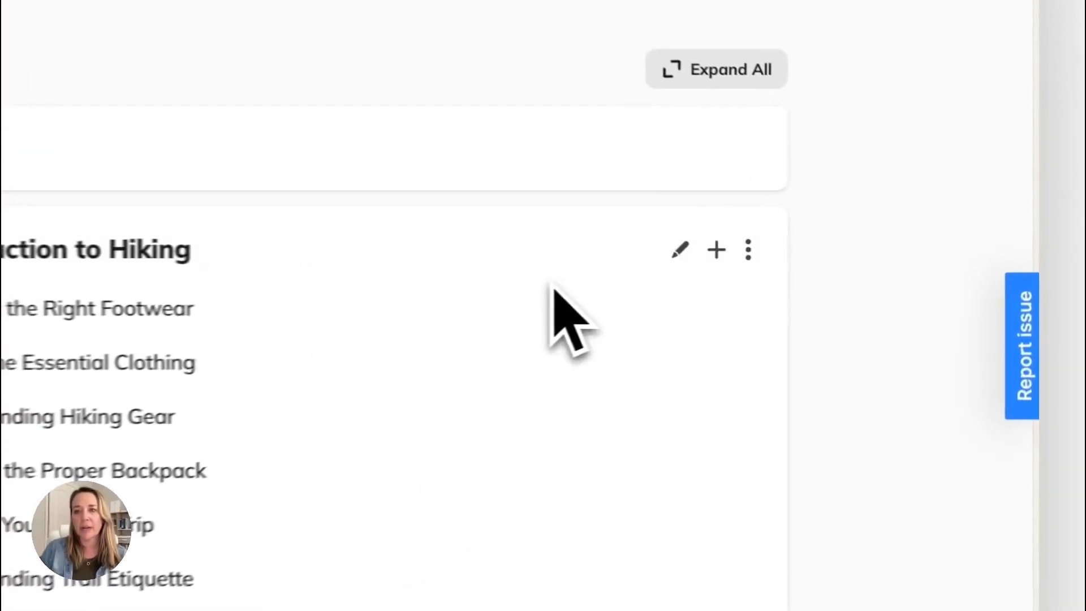
View the content types that can be added inside the Introduction to Hiking section and at the end of the course outline.
left_click(855, 255)
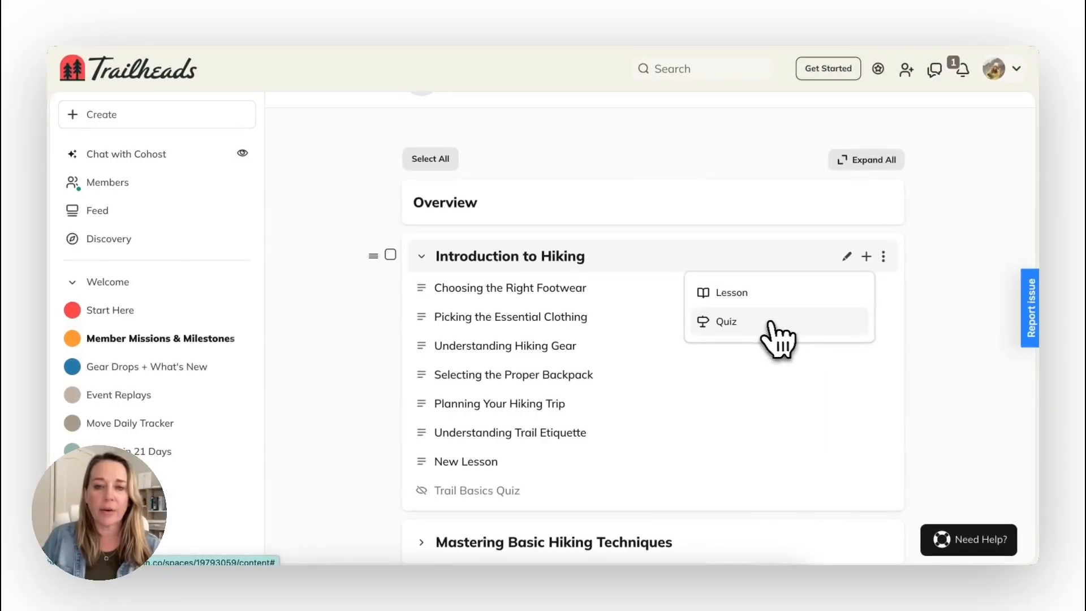
left_click(954, 308)
scroll(954, 305, "down", 3)
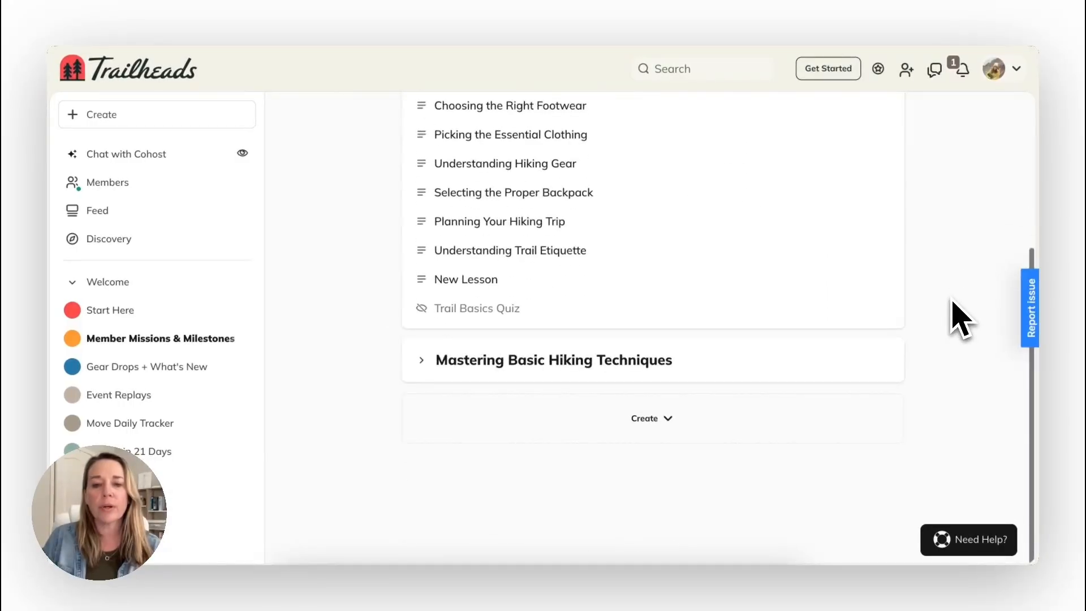
left_click(657, 428)
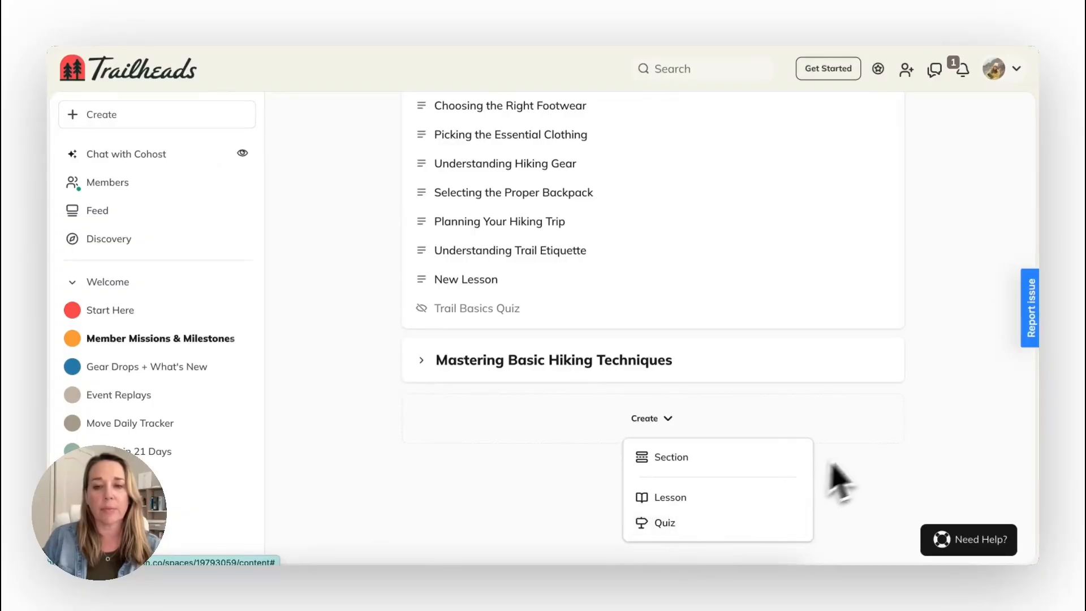
left_click(863, 445)
scroll(870, 433, "up", 1)
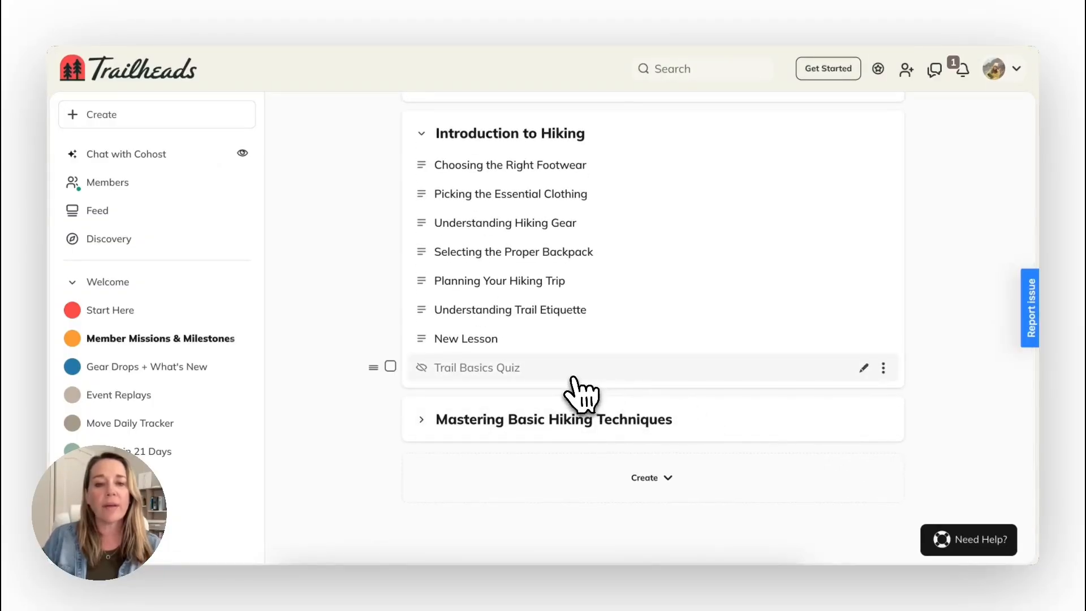
Open the Trail Basics Quiz from the Introduction to Hiking section and put it into edit mode.
left_click(577, 384)
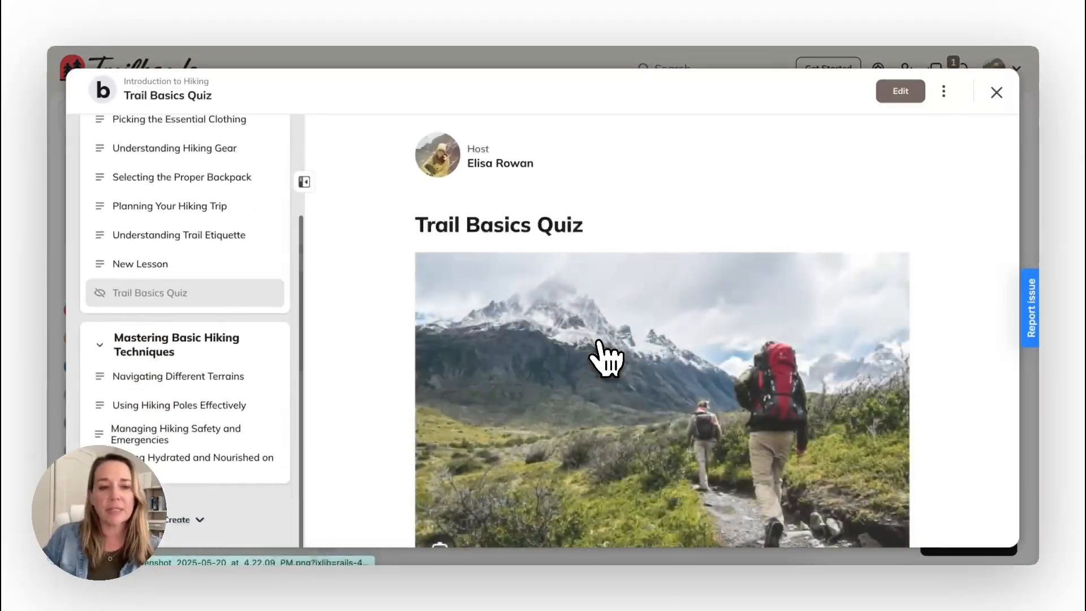
scroll(600, 343, "down", 1)
scroll(599, 342, "up", 1)
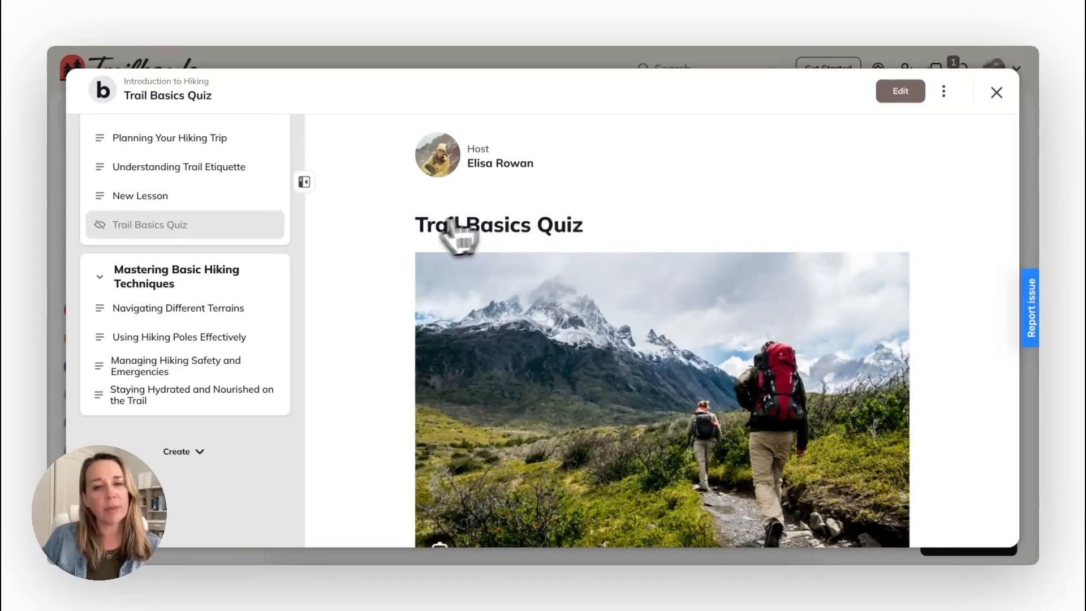
scroll(657, 205, "down", 1)
left_click(901, 91)
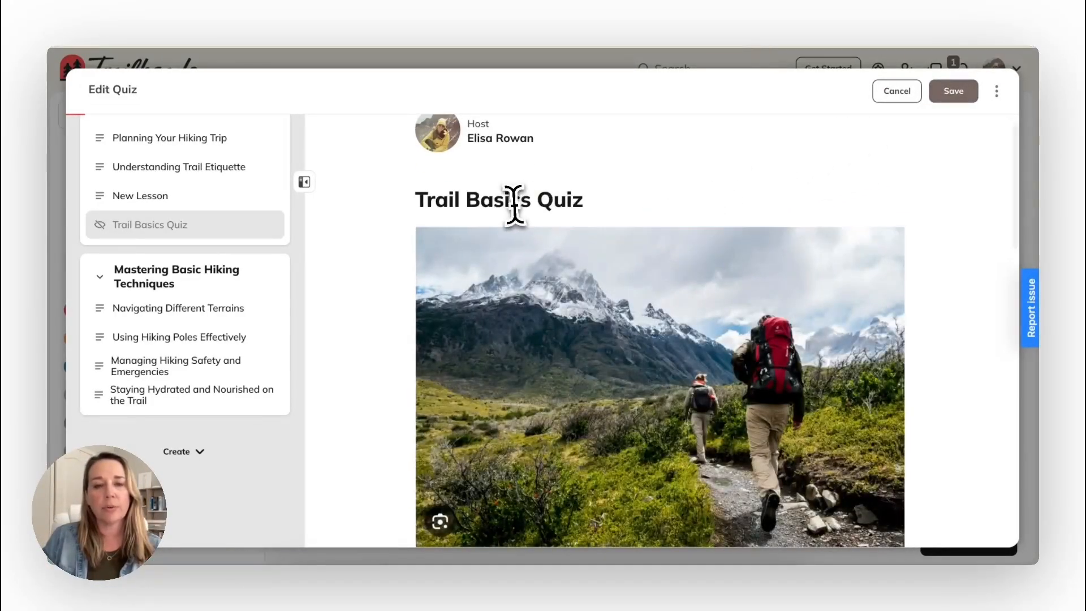
Examine the quiz's editable title, image and introductory paragraphs down to the question area.
triple_click(511, 204)
left_click(669, 199)
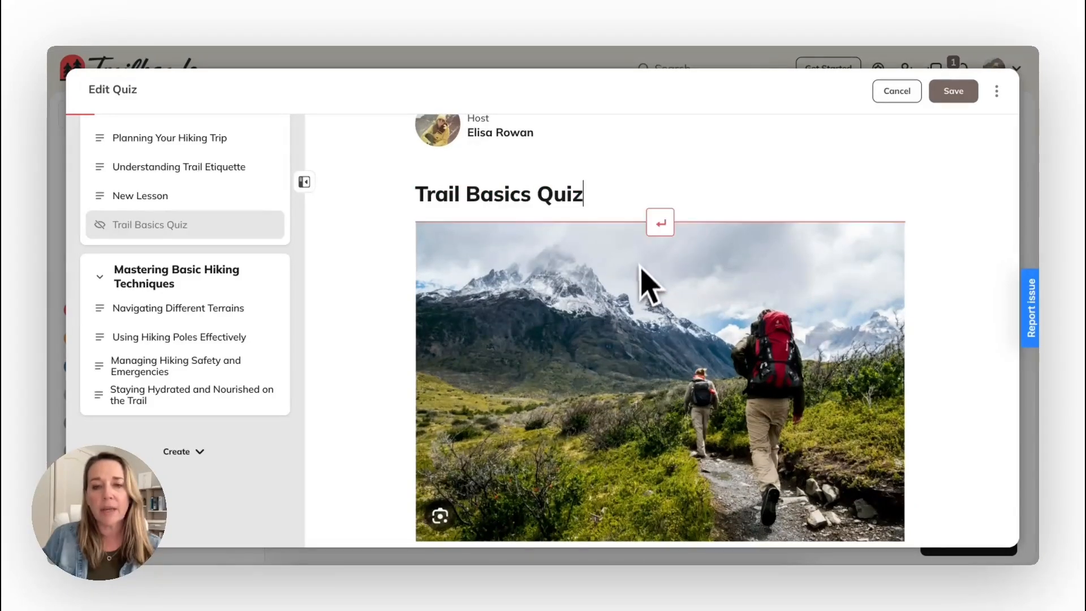
scroll(639, 276, "down", 2)
scroll(642, 280, "up", 1)
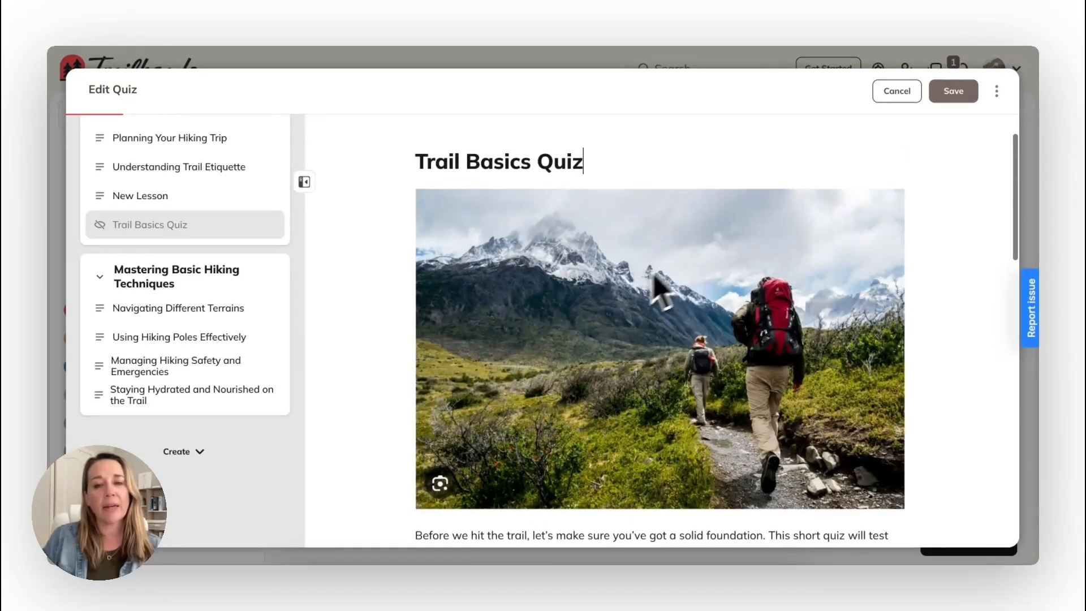
scroll(675, 226, "down", 3)
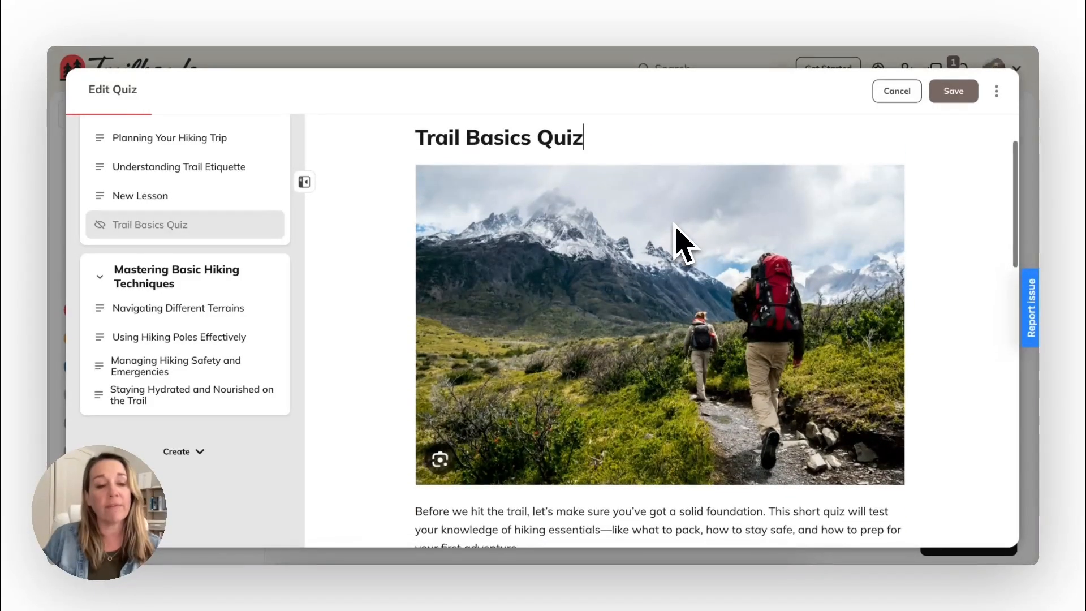
scroll(684, 243, "down", 3)
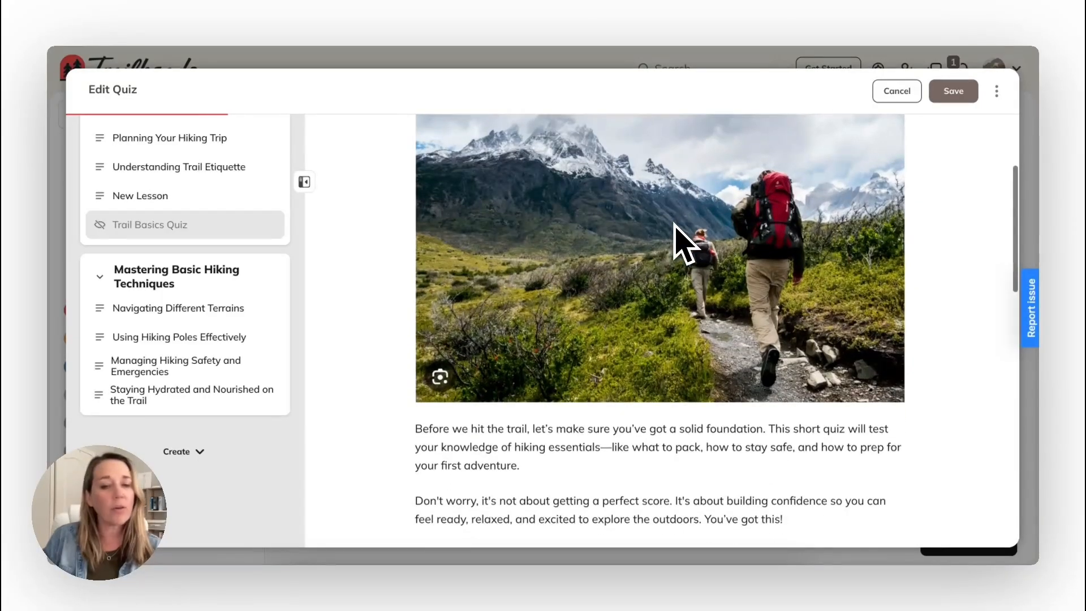
scroll(677, 227, "down", 2)
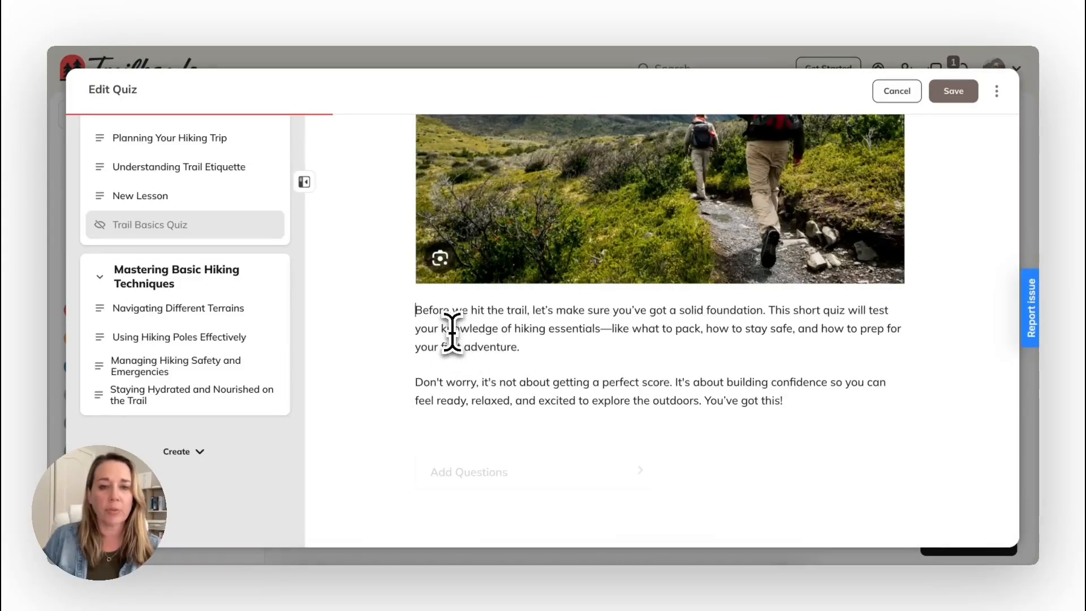
left_click_drag(418, 313, 795, 407)
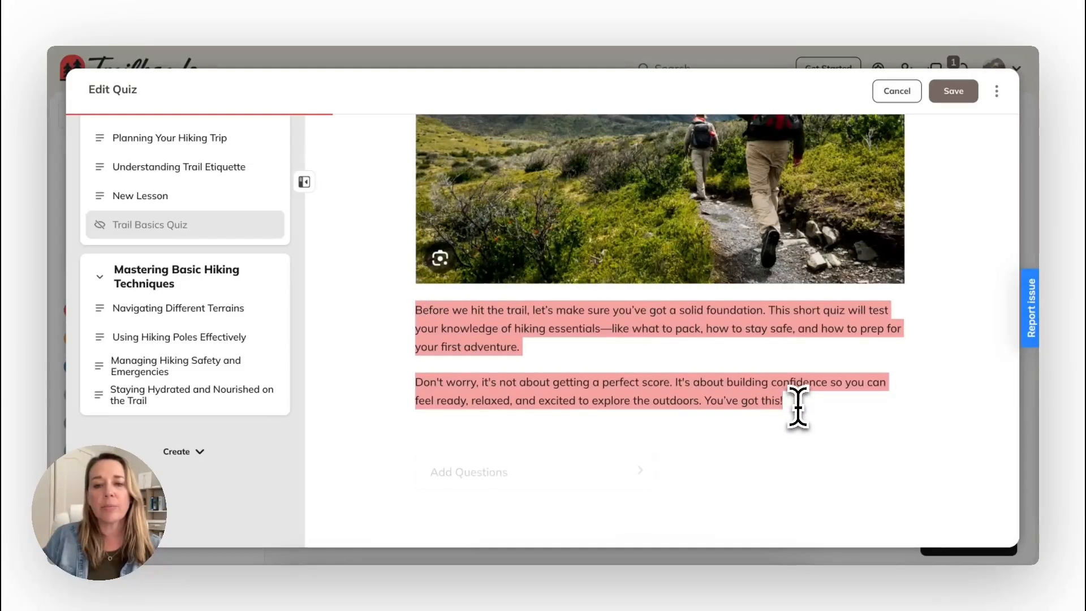
left_click(798, 406)
scroll(797, 406, "up", 1)
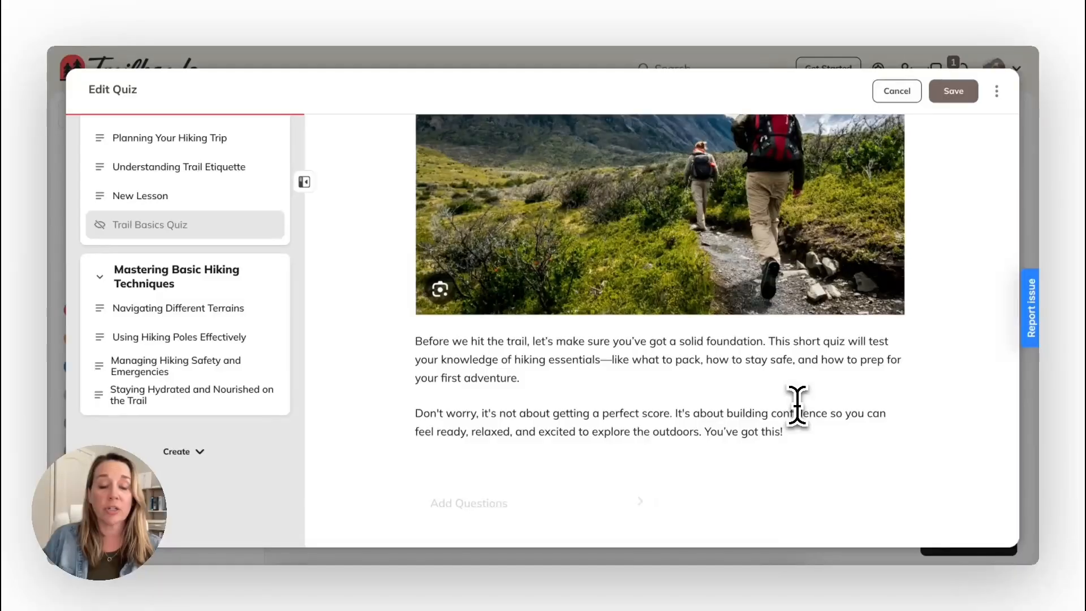
Select both introductory paragraphs and view the AI rewriting options, including the choices for changing tone.
left_click_drag(786, 434, 412, 361)
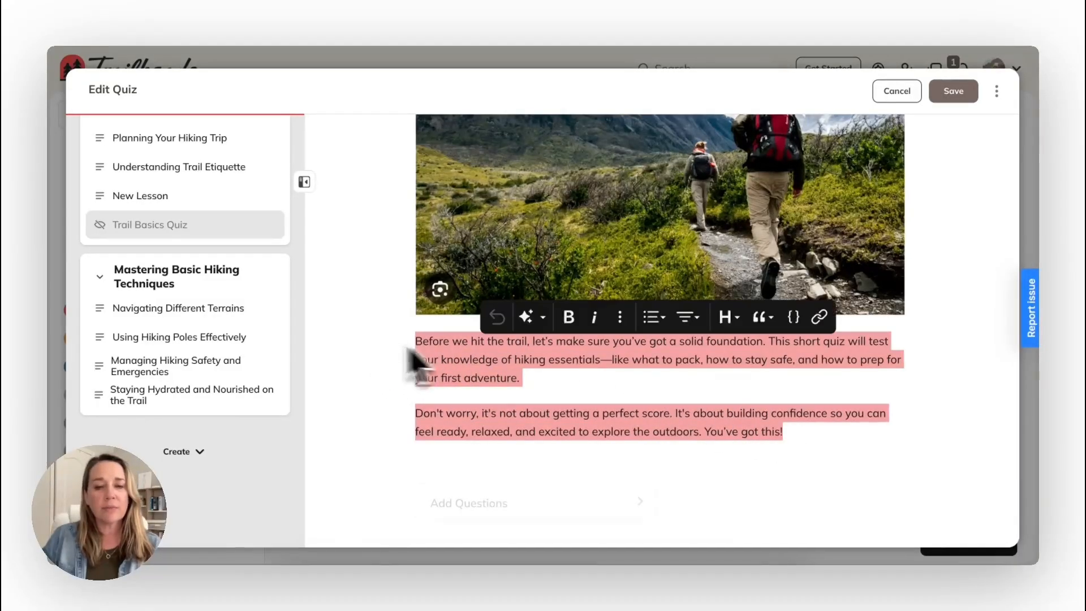
left_click(531, 321)
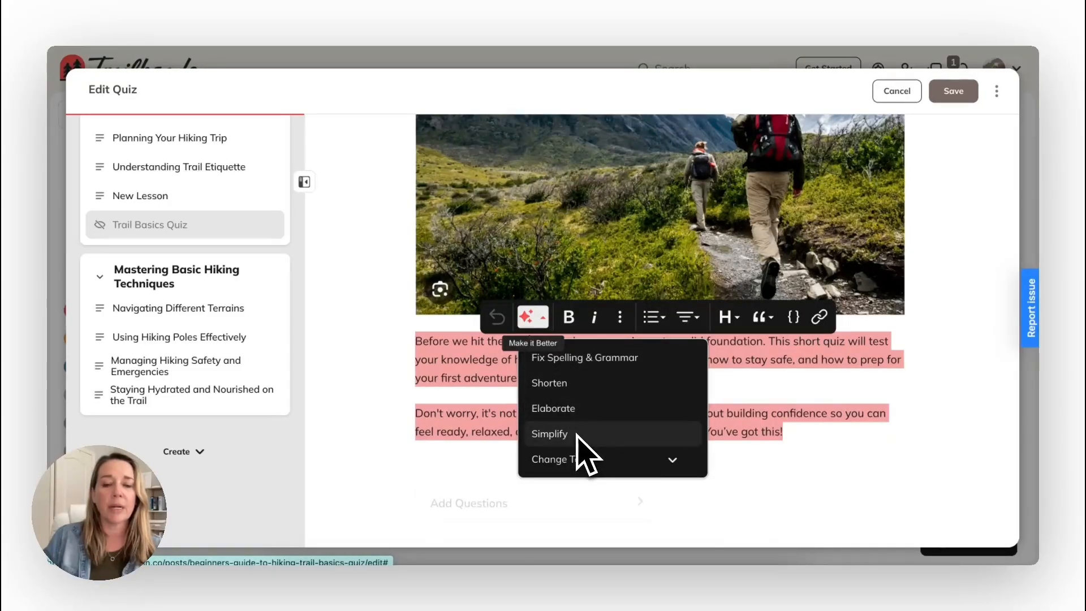
left_click(672, 459)
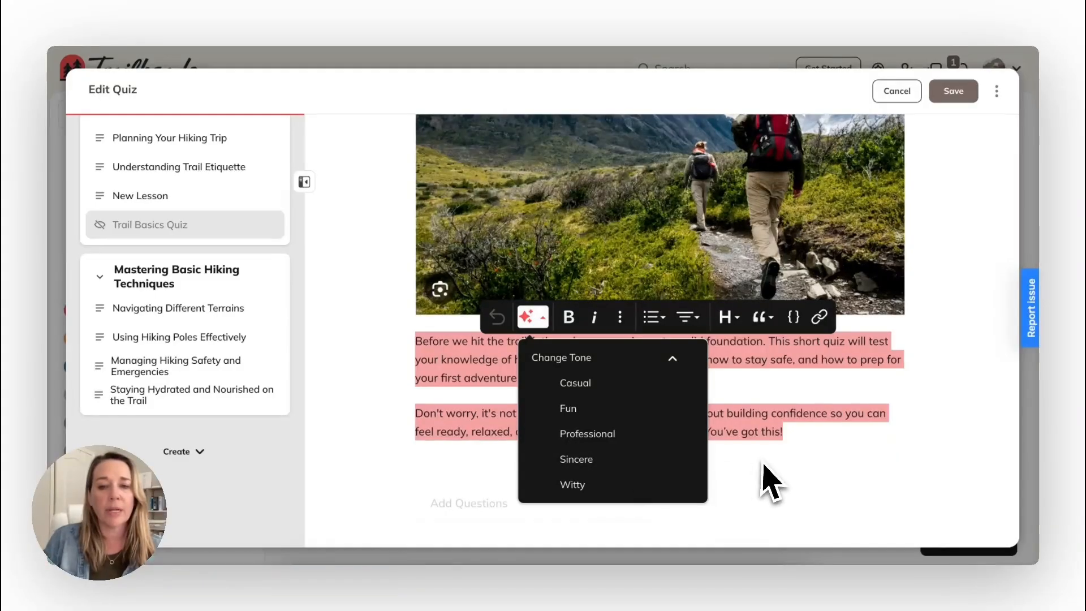
left_click(764, 465)
Select the first introductory paragraph and view its extra text formatting, list and alignment options.
triple_click(528, 381)
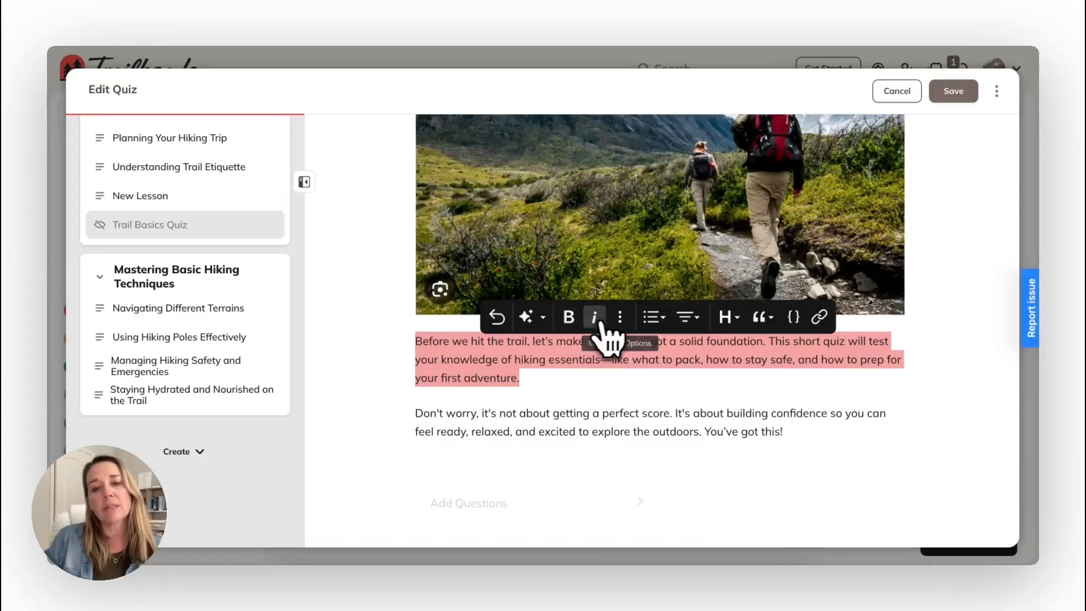
left_click(620, 318)
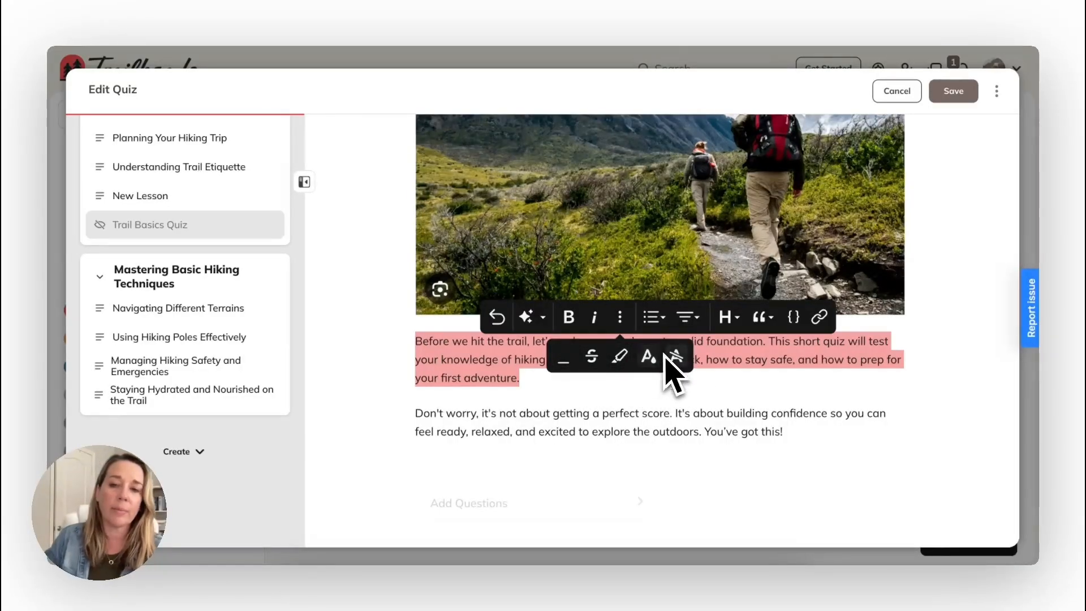
left_click(657, 320)
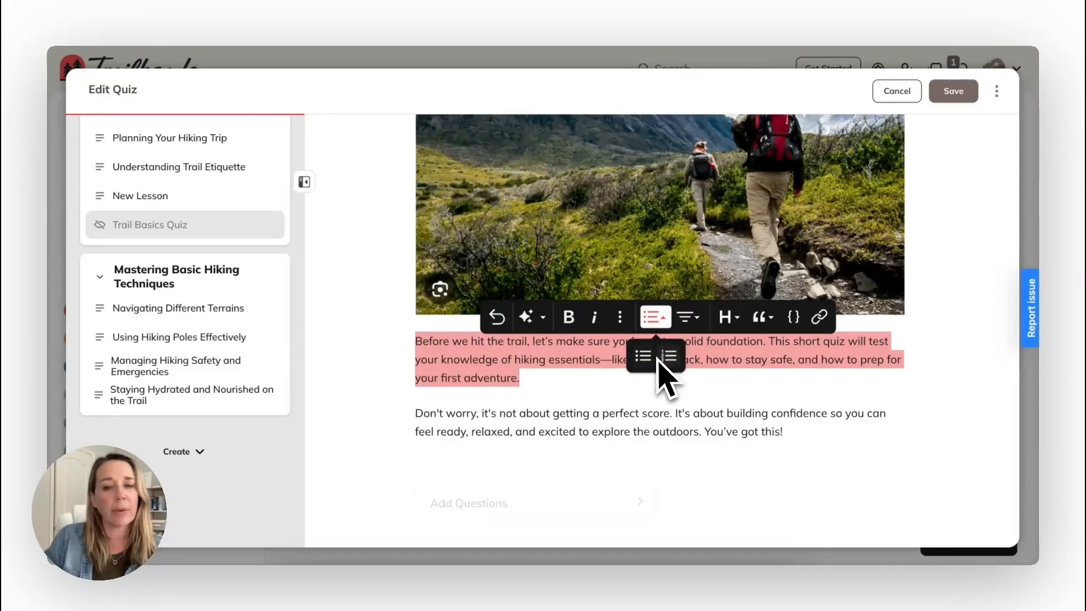
left_click(689, 317)
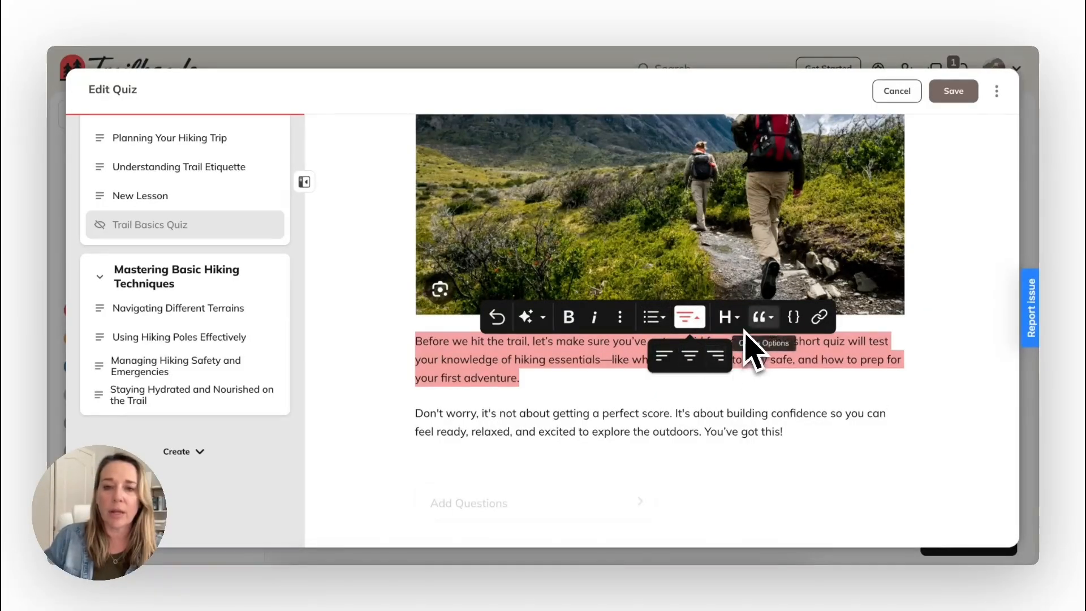
Try the H1 and H5 heading styles on the first introductory paragraph.
left_click(727, 317)
left_click(687, 358)
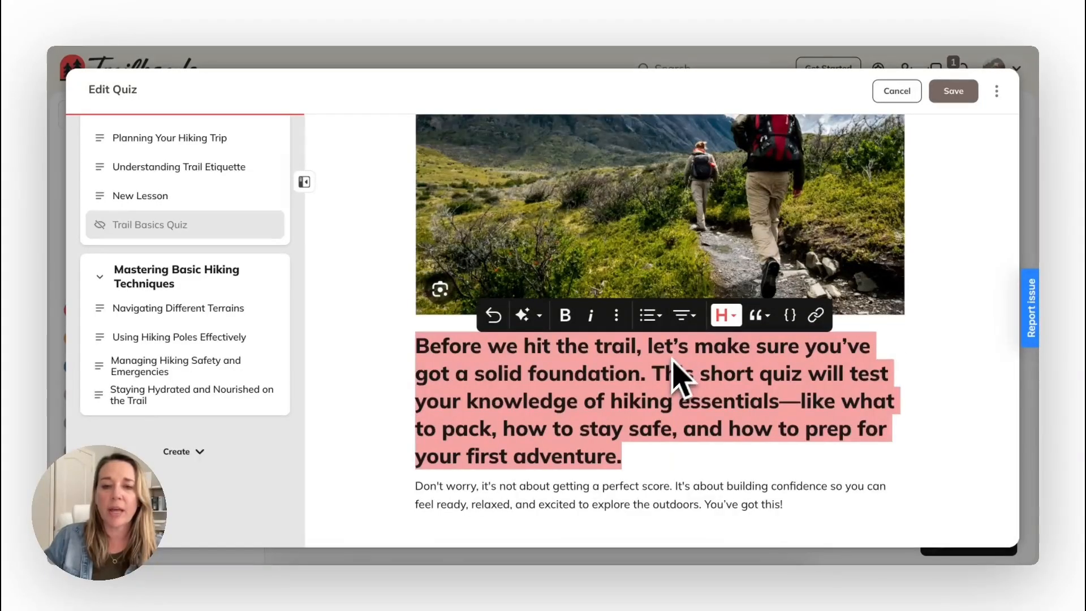
left_click(728, 321)
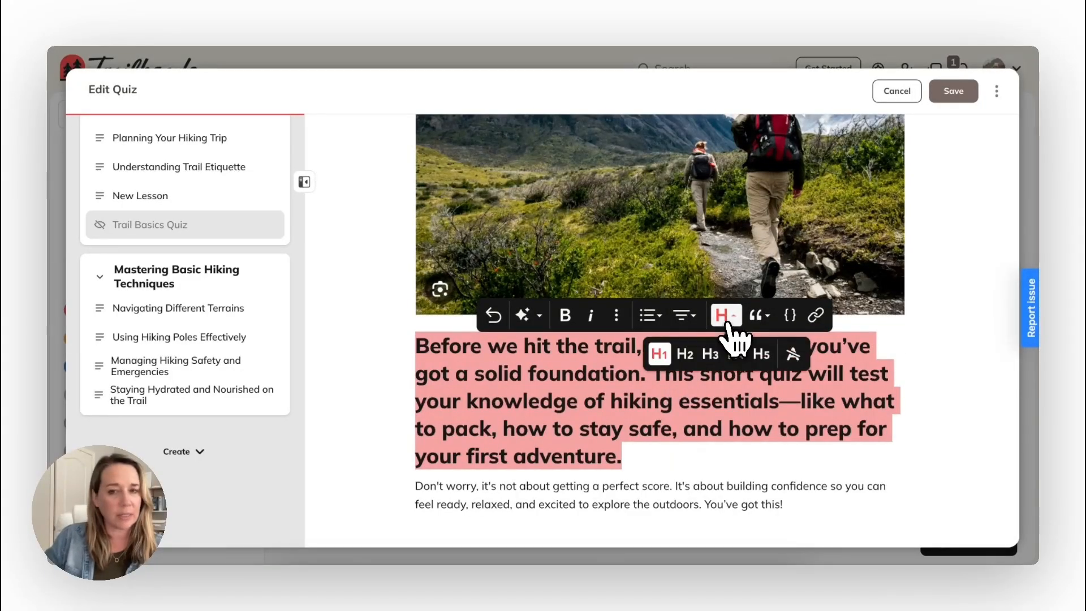
left_click(769, 354)
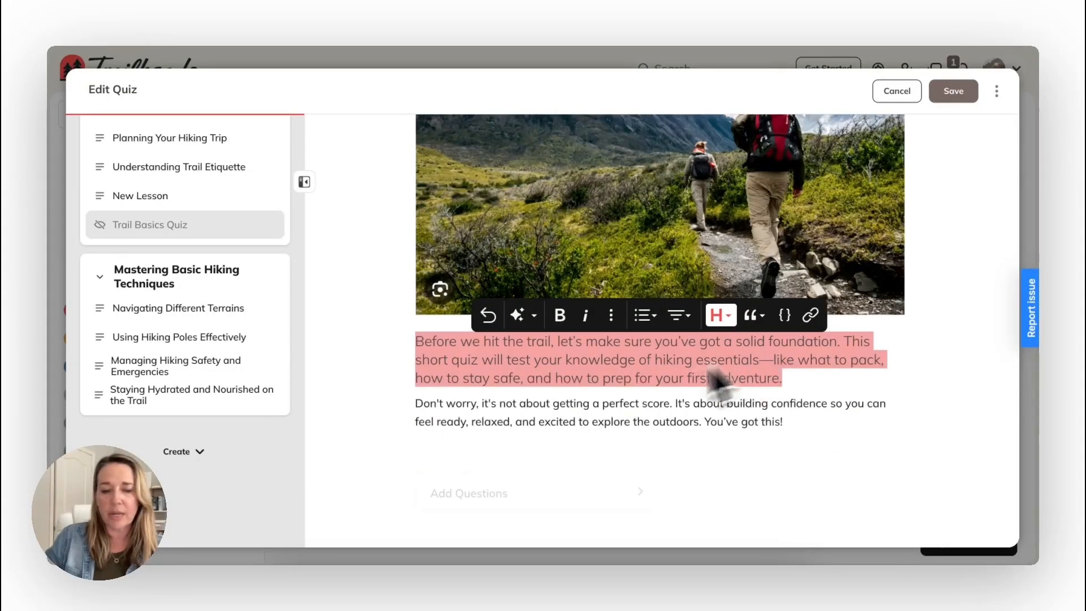
Try quote style 1 and quote style 3 on the first introductory paragraph.
left_click(756, 317)
left_click(714, 357)
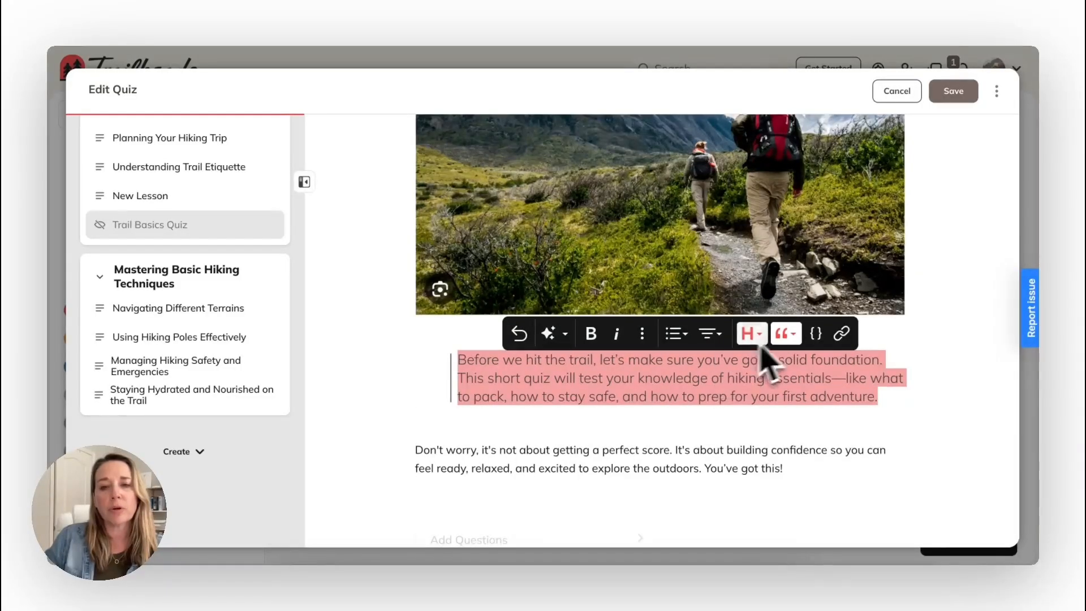
left_click(783, 333)
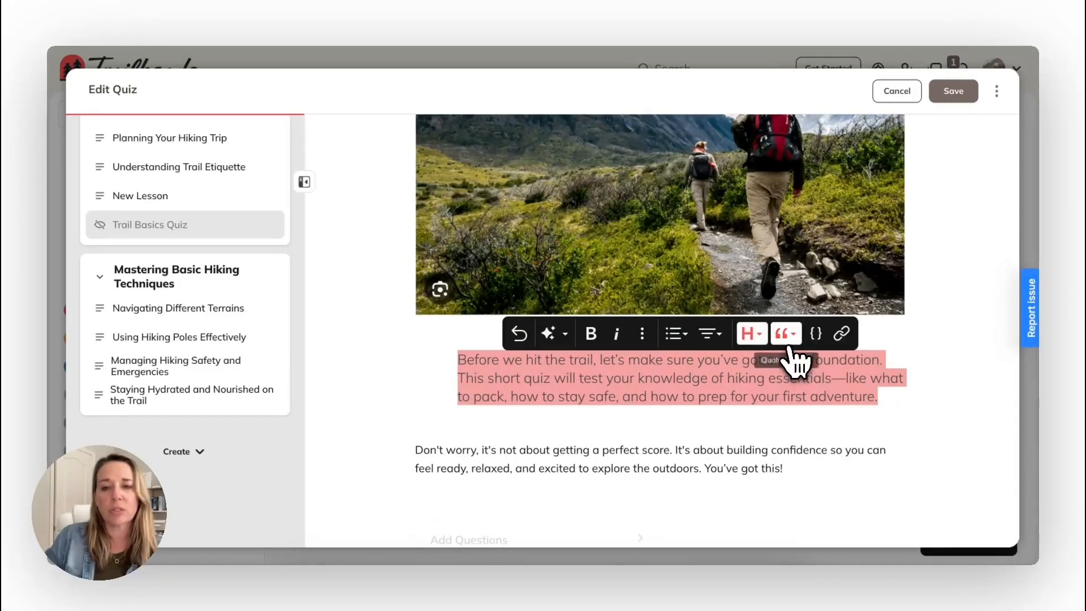
left_click(789, 335)
left_click(771, 372)
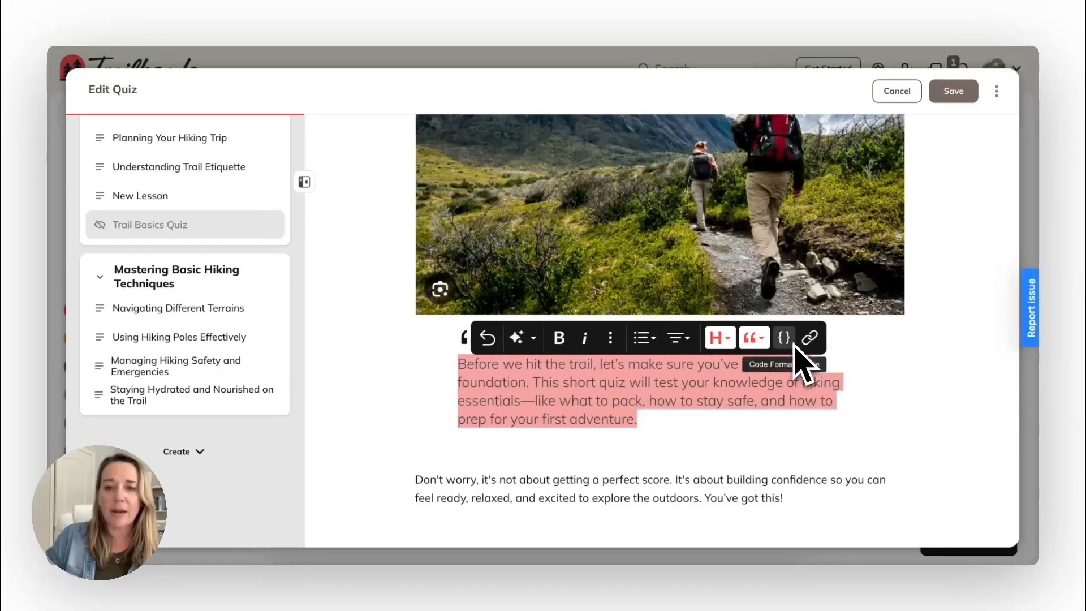
View the link settings for the first introductory paragraph and leave them without inserting a link.
left_click(809, 338)
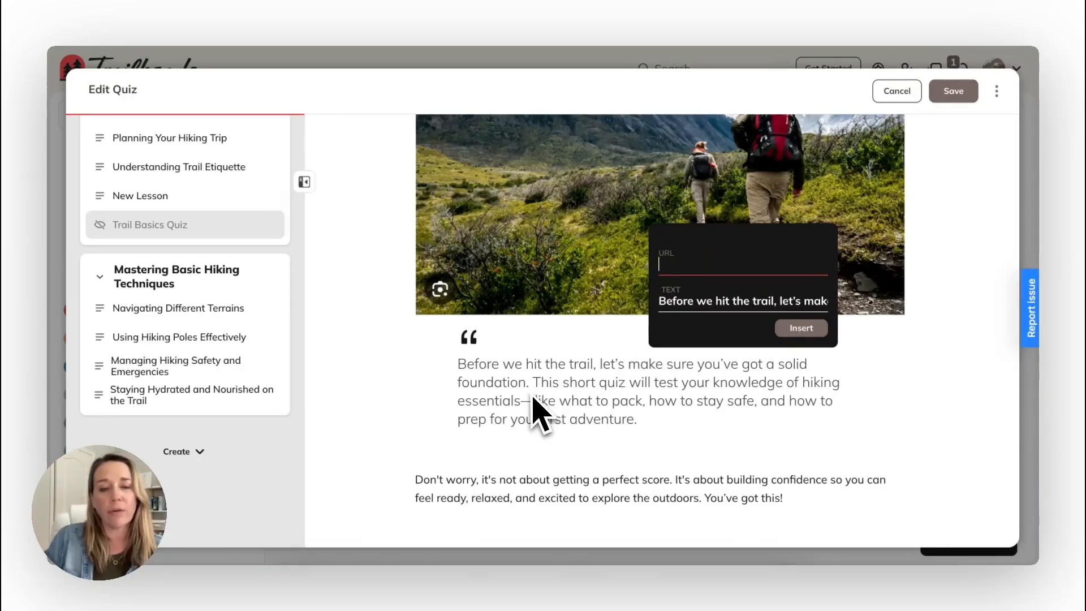
scroll(533, 394, "down", 1)
left_click(789, 380)
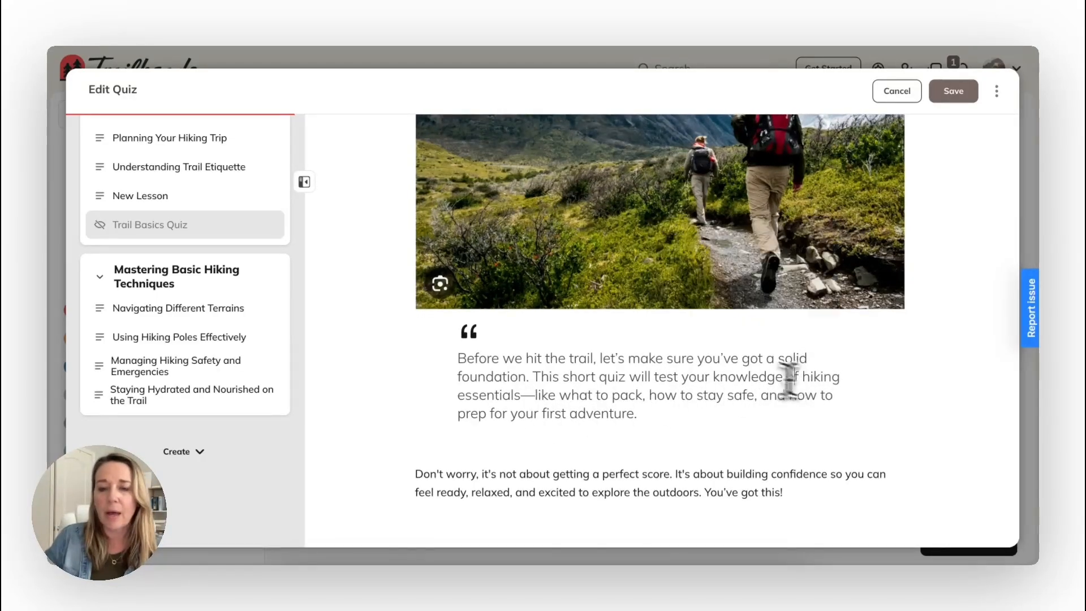
Remove the quote and heading styles from the first introductory paragraph to return it to normal text.
triple_click(649, 357)
left_click(755, 335)
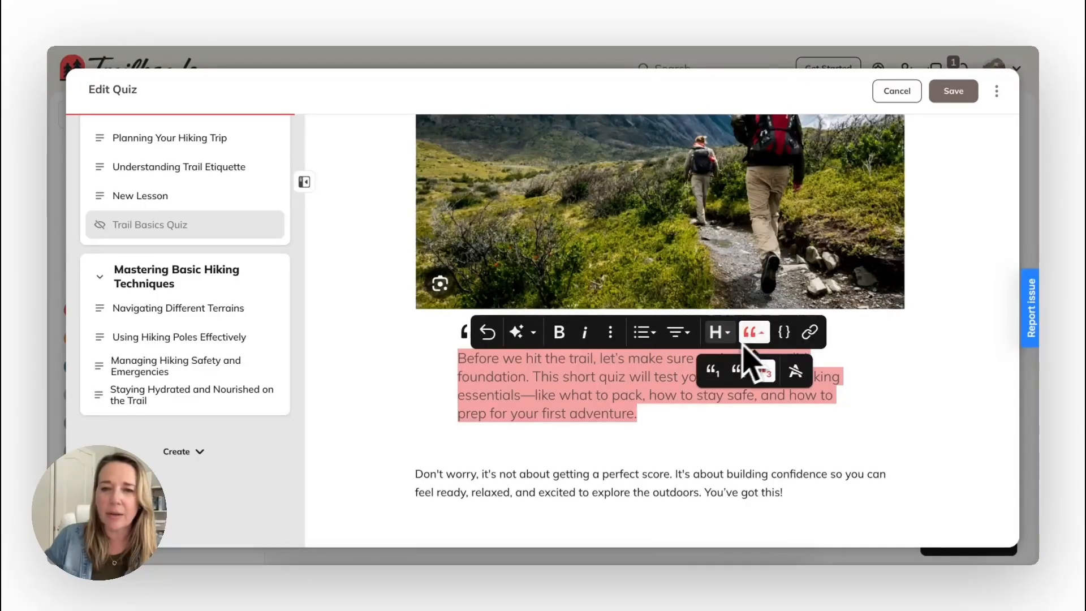
left_click(764, 372)
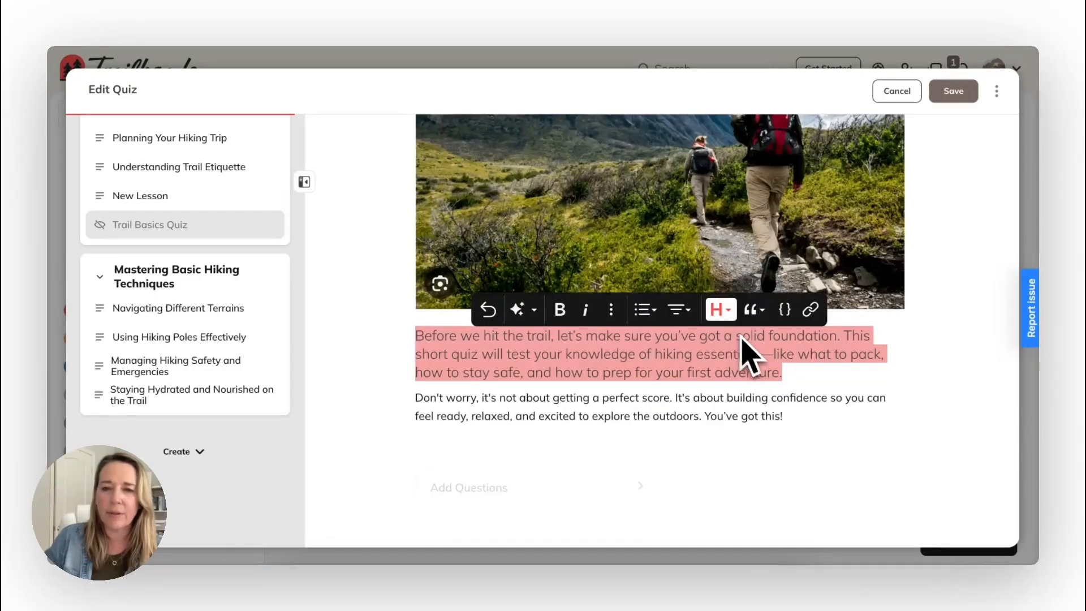
left_click(719, 310)
left_click(789, 359)
left_click(702, 395)
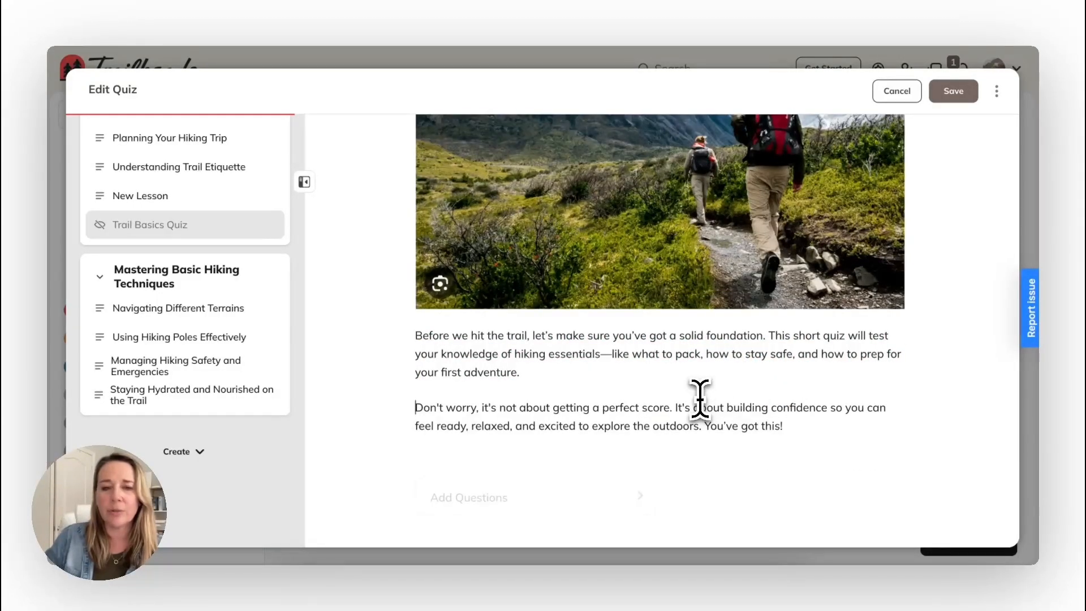
Insert a blank line above the first introductory paragraph and view the image file choices without adding an image.
scroll(700, 397, "up", 5)
scroll(700, 394, "down", 2)
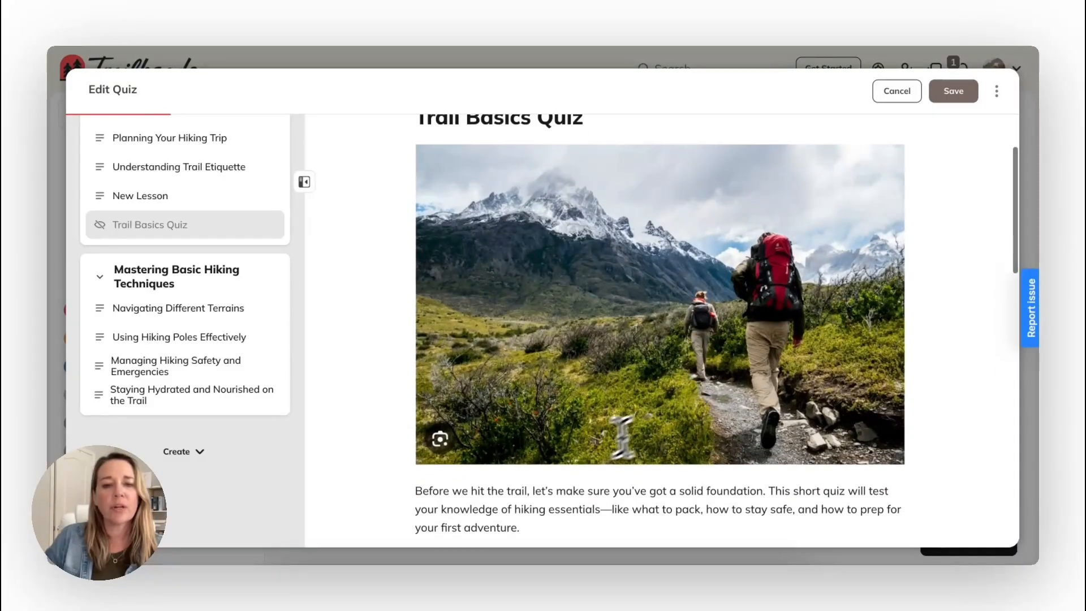
left_click(415, 491)
key("Return")
left_click(396, 490)
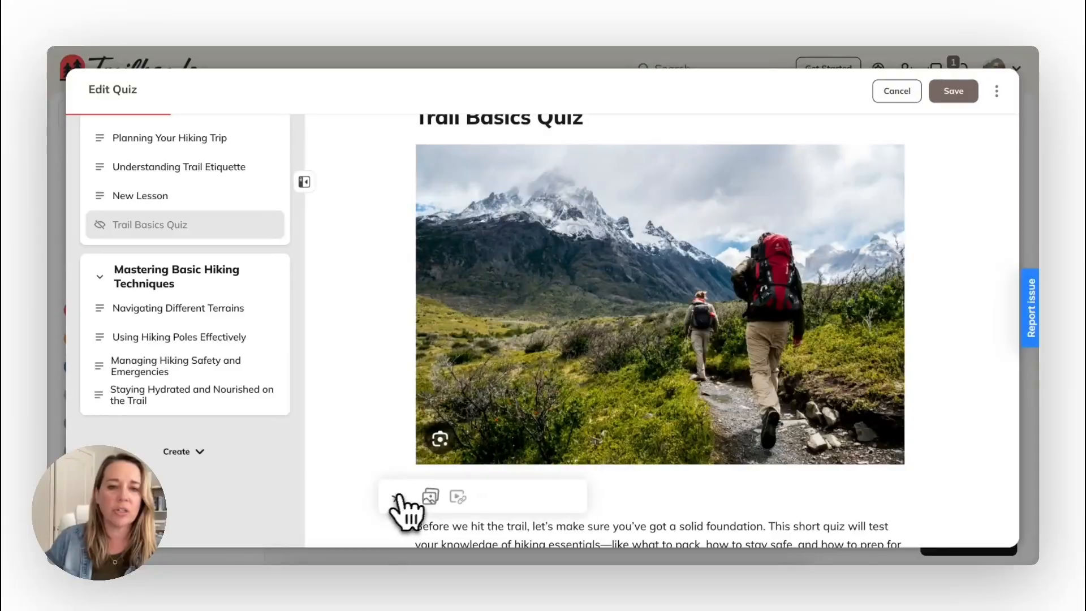
left_click(429, 496)
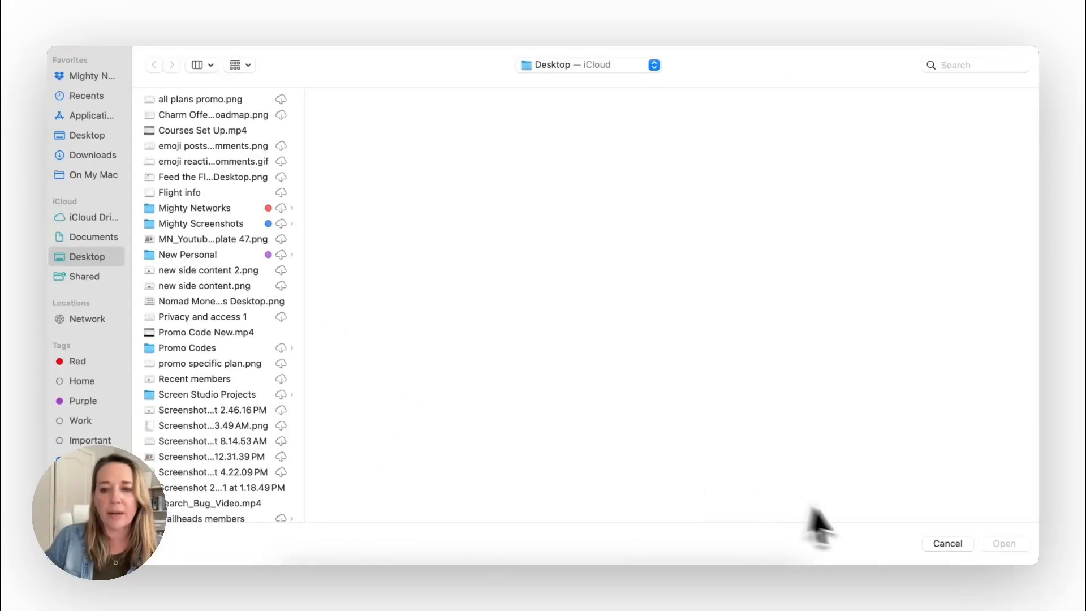
left_click(948, 543)
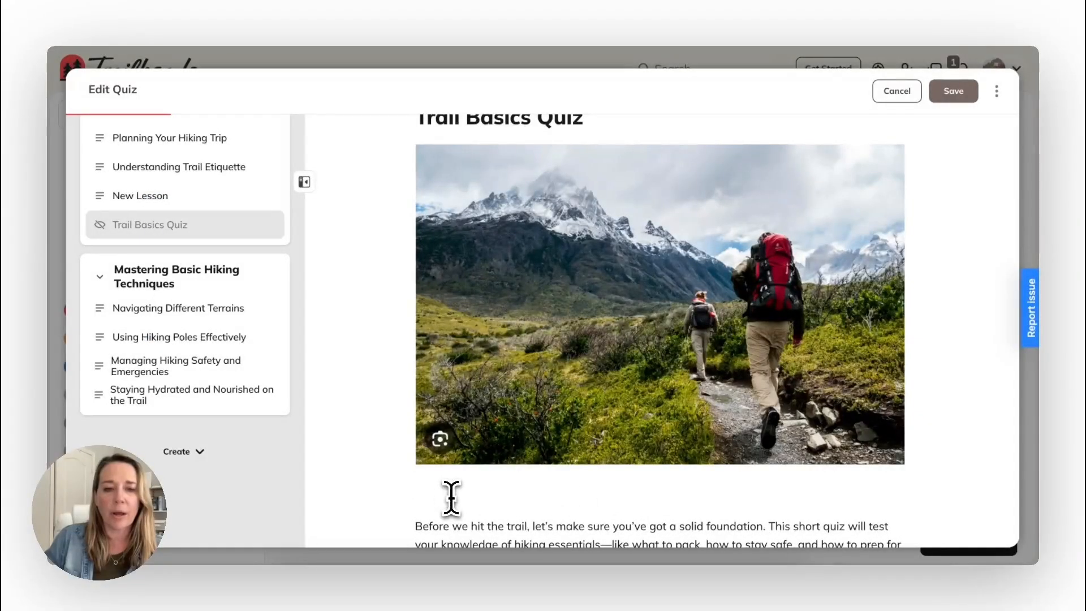
View the content insertion options on the blank line under the hiking image and remove that blank line.
left_click(402, 492)
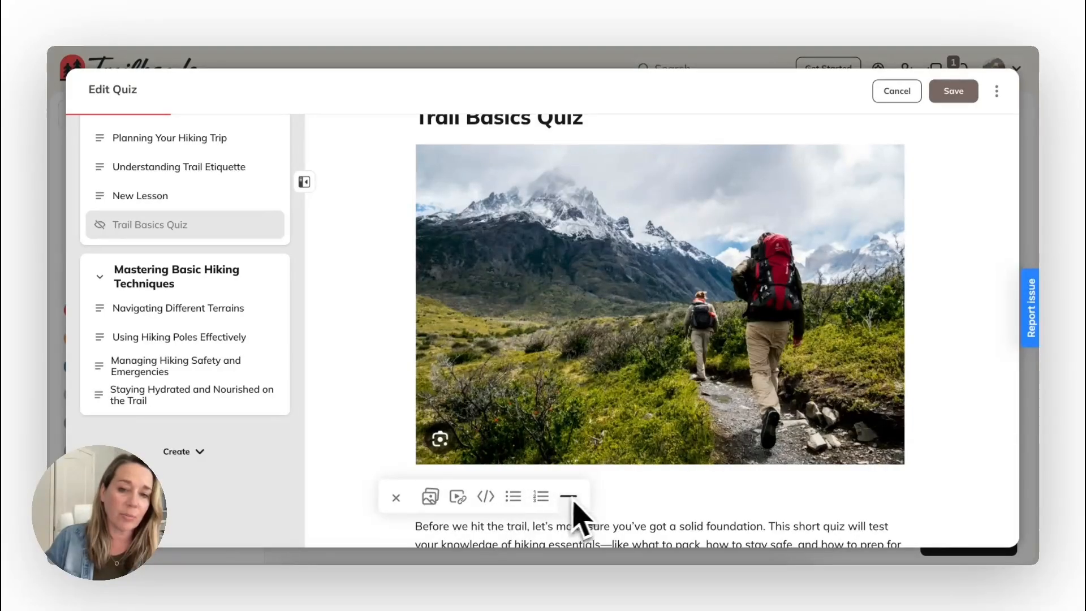
left_click(667, 494)
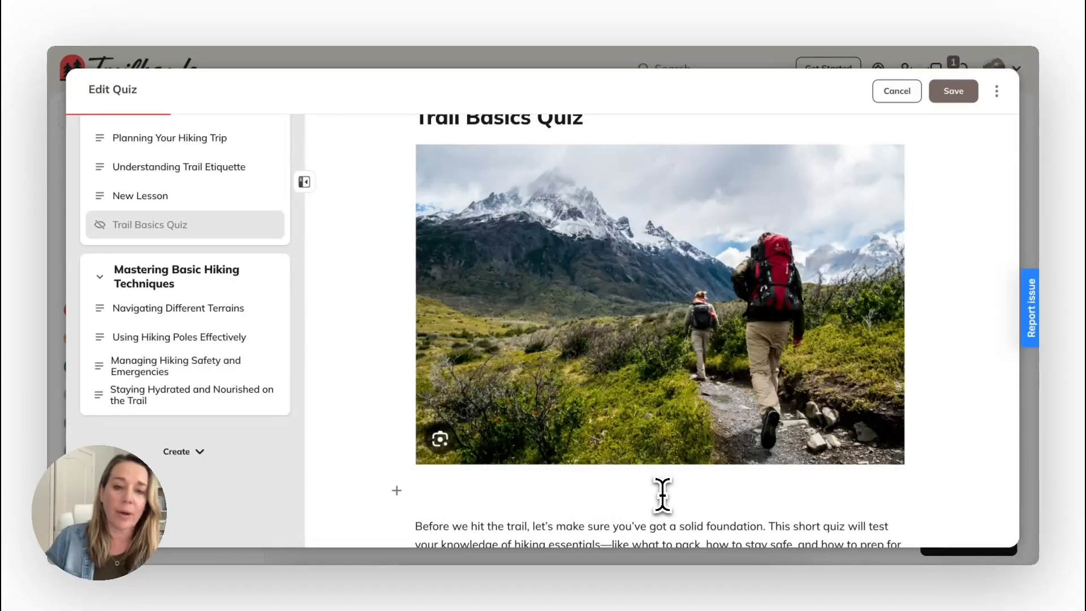
key("BackSpace")
Review the Trail Basics Quiz introduction and save it.
scroll(650, 496, "down", 2)
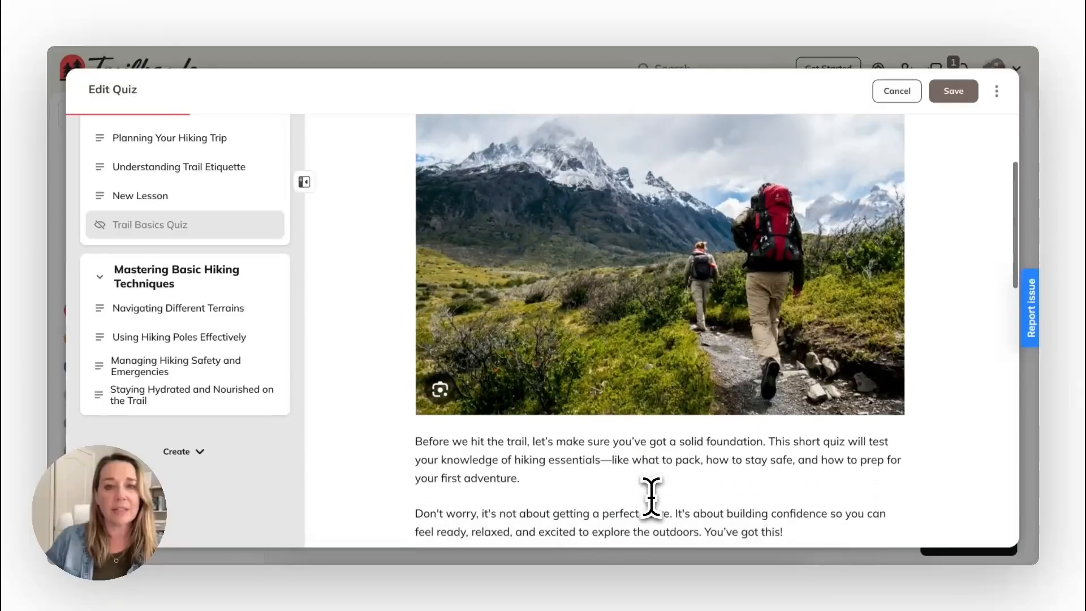
scroll(645, 356, "up", 3)
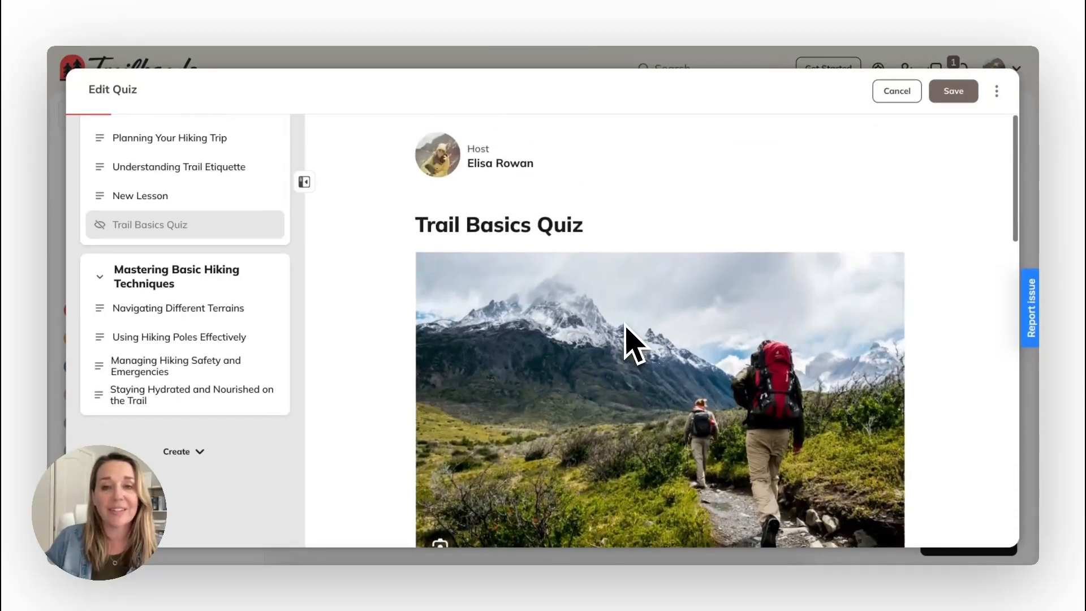
scroll(747, 334, "down", 4)
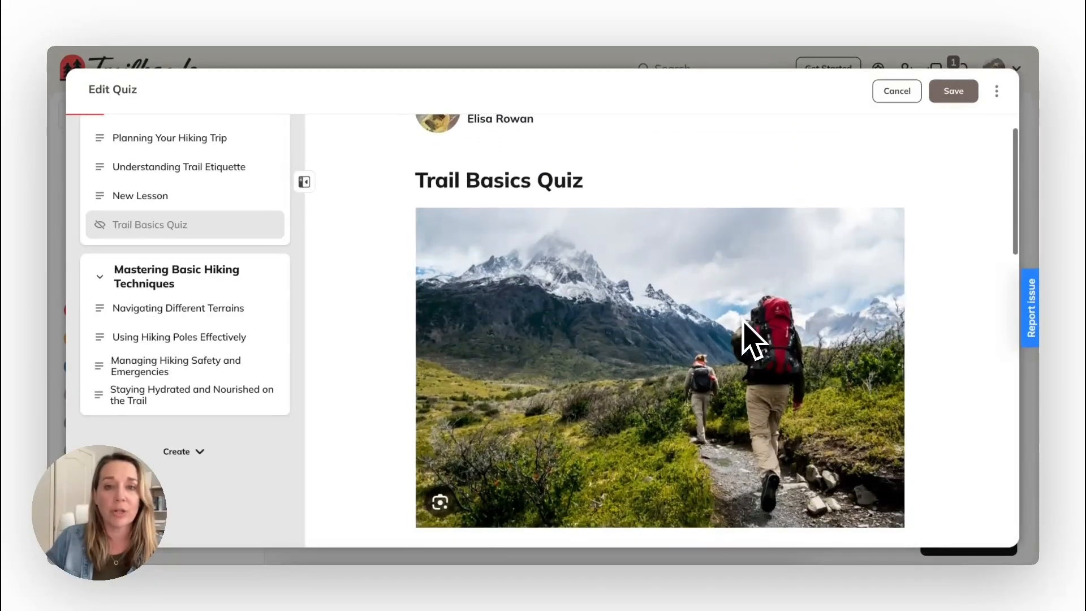
scroll(745, 337, "up", 4)
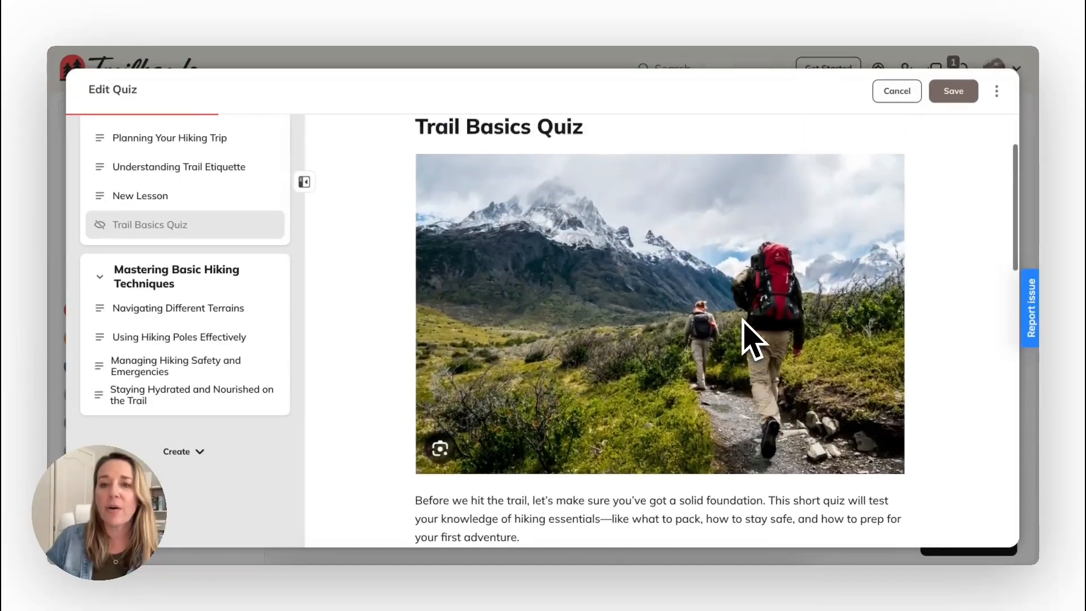
left_click(954, 91)
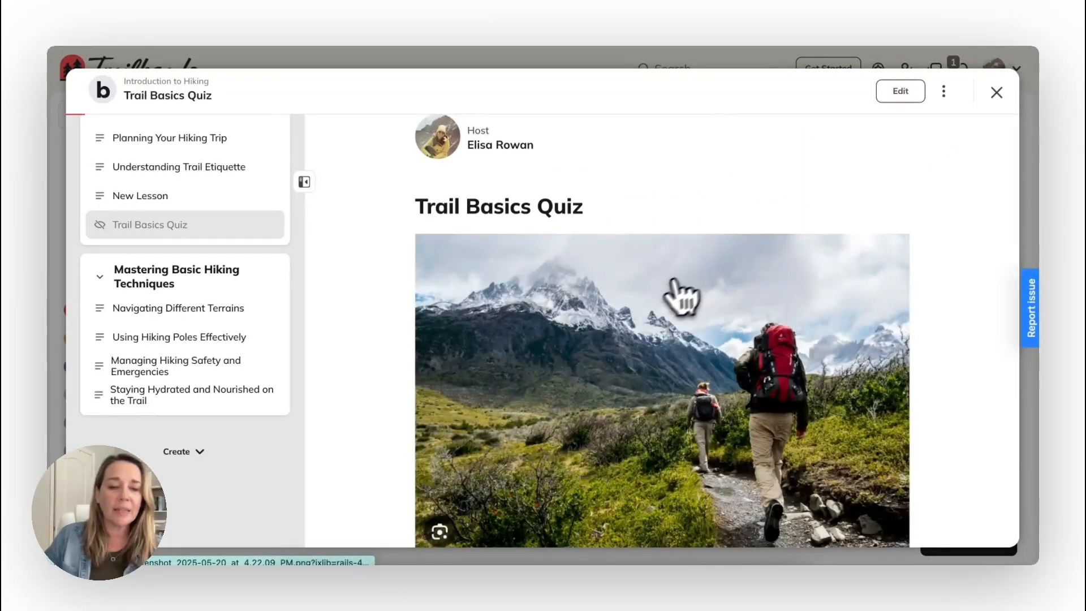
Open the quiz's question editor and add three more response fields to Question 1 to reach five.
scroll(660, 294, "down", 1)
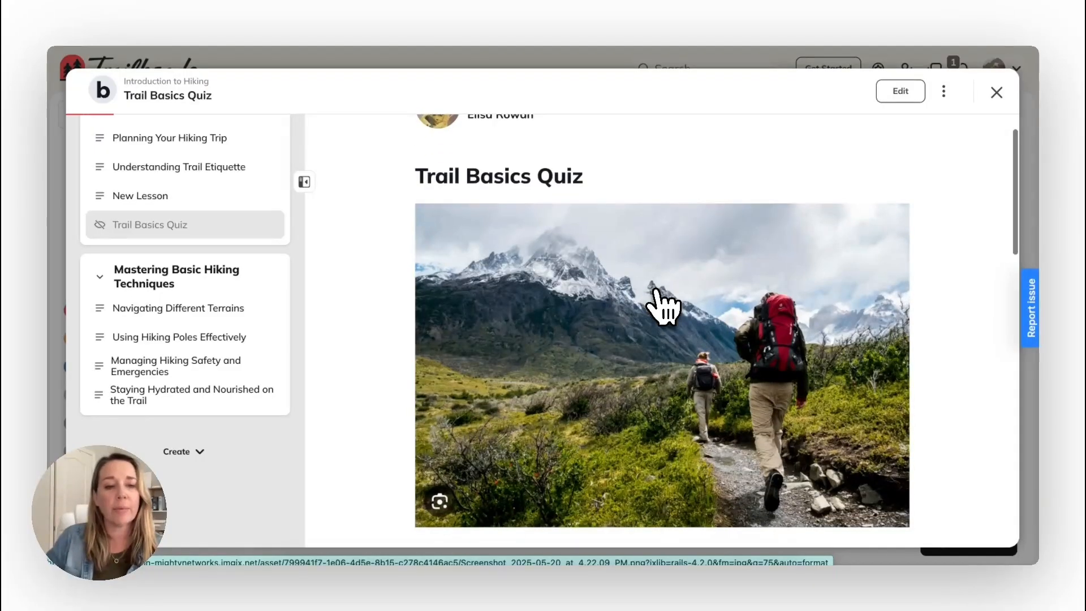
scroll(663, 305, "down", 3)
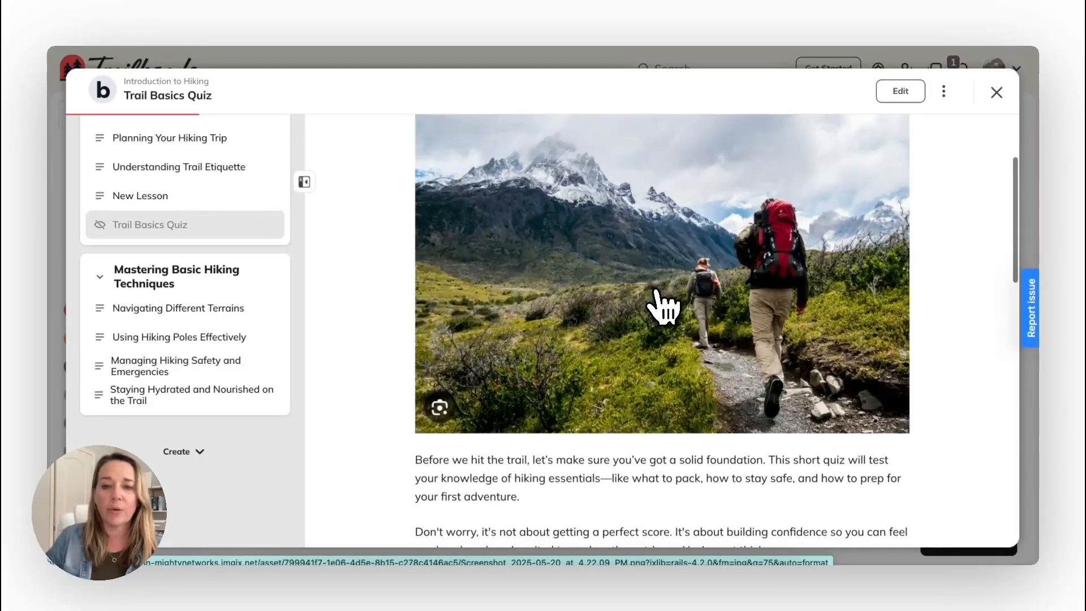
scroll(661, 306, "down", 5)
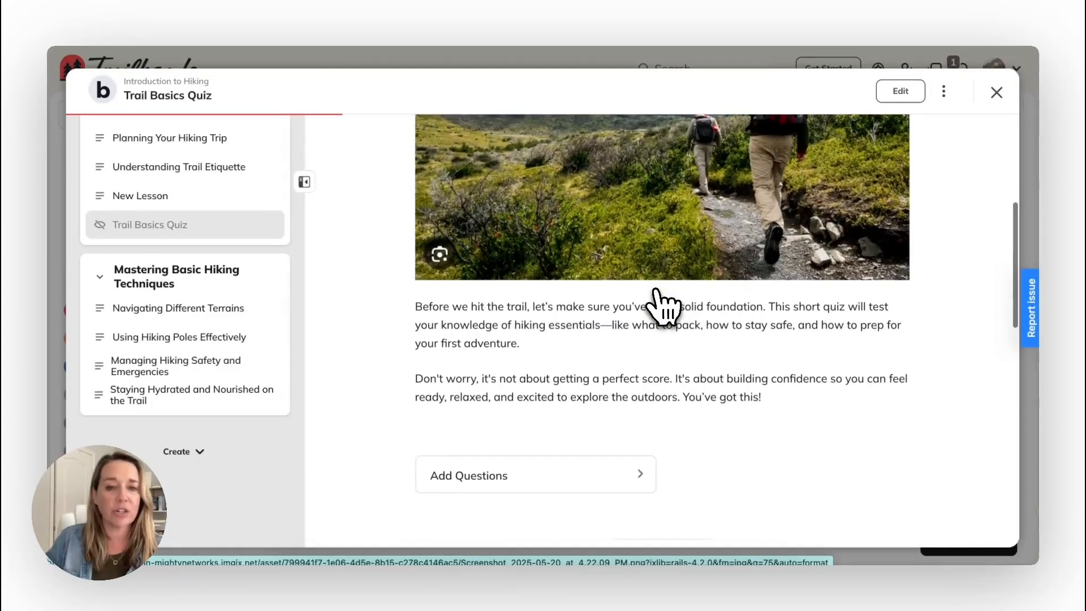
scroll(660, 305, "down", 4)
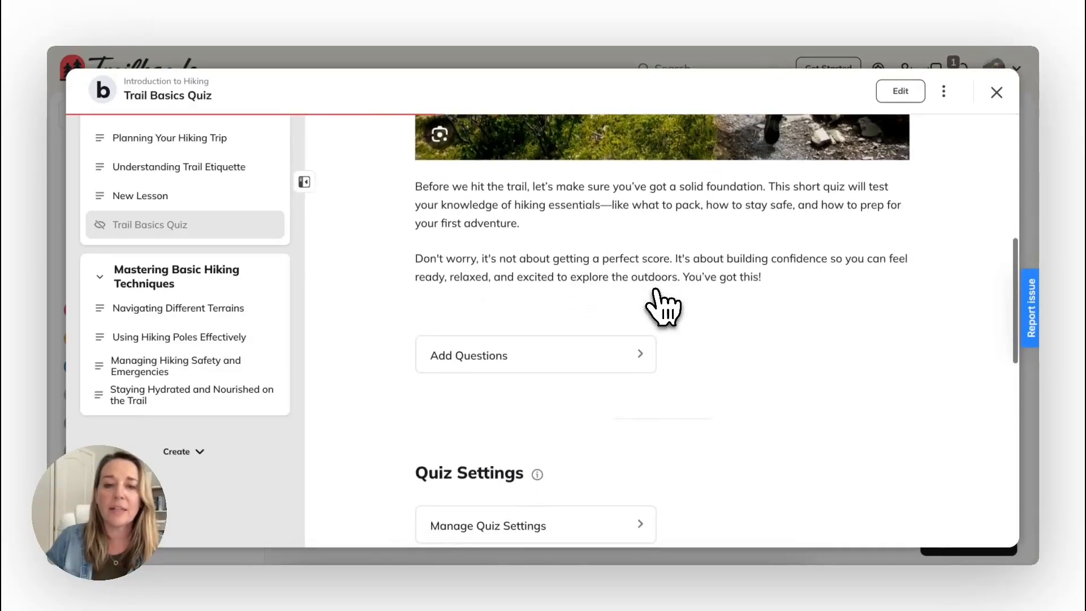
left_click(568, 362)
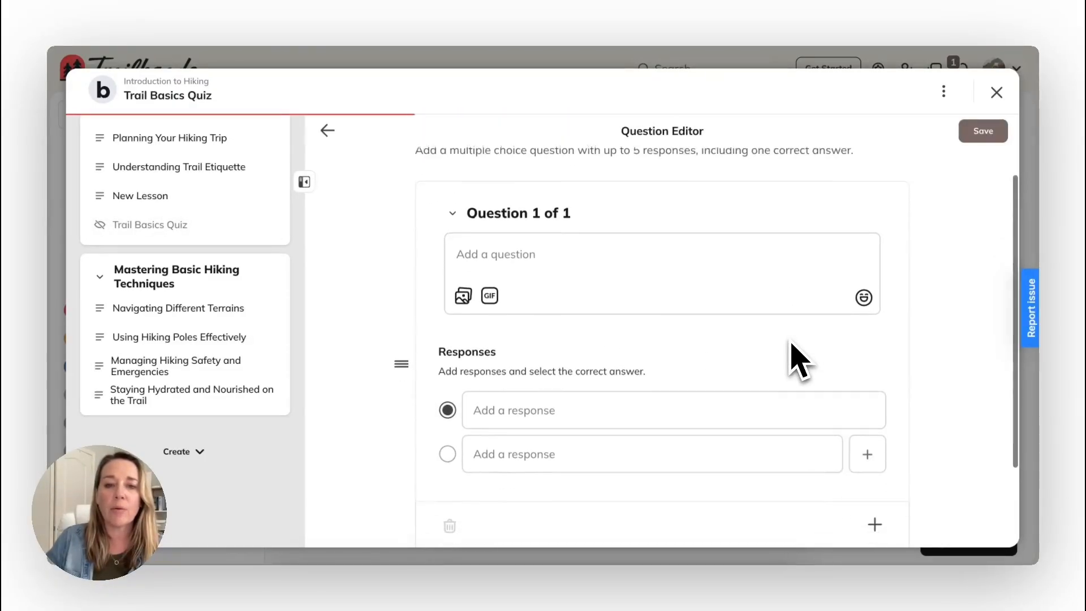
left_click(865, 408)
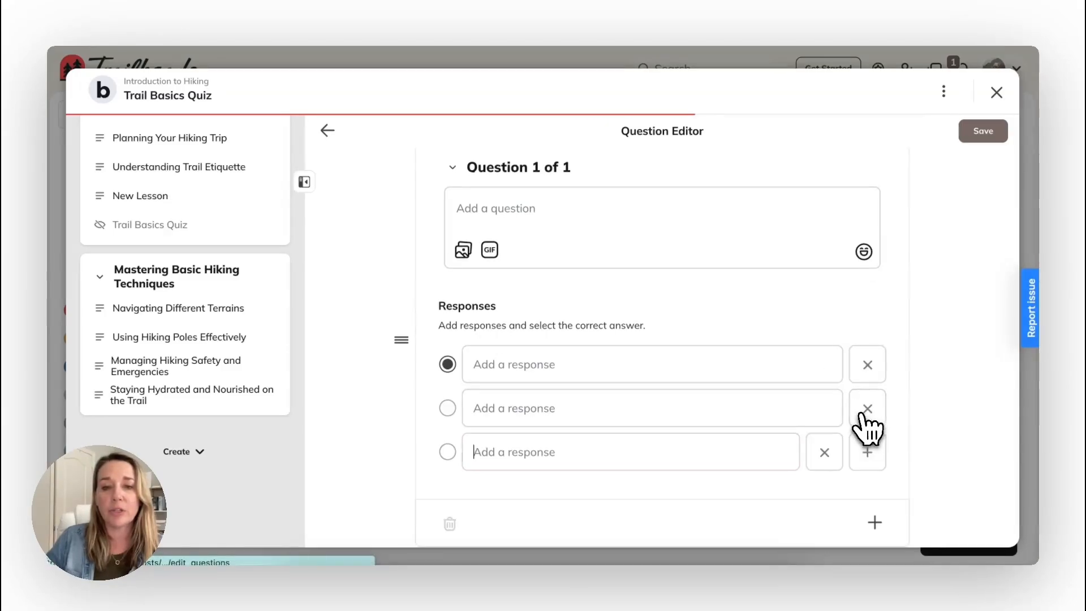
left_click(868, 452)
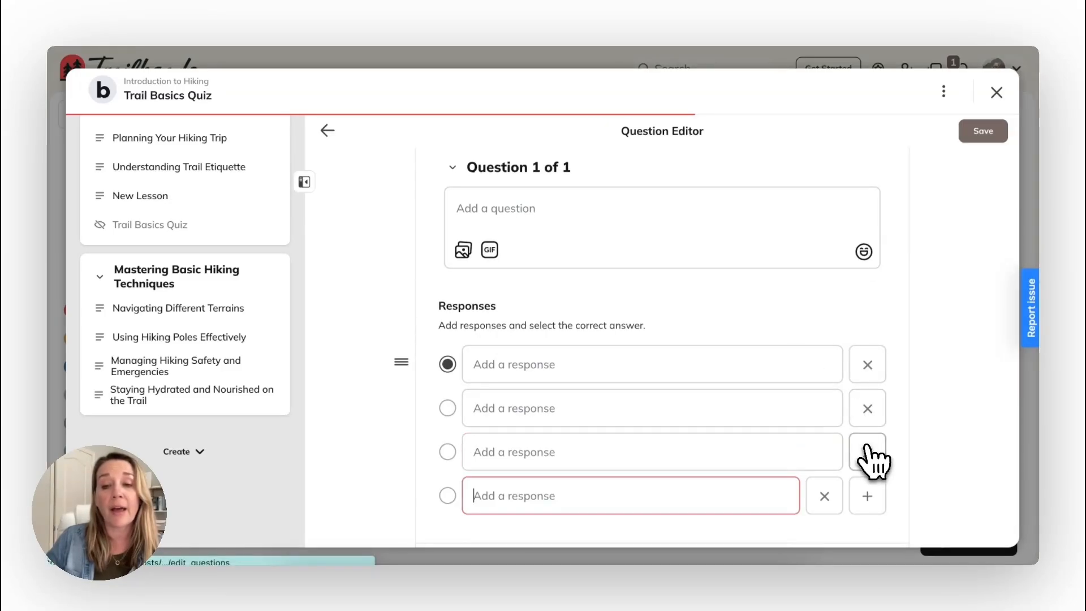
left_click(867, 493)
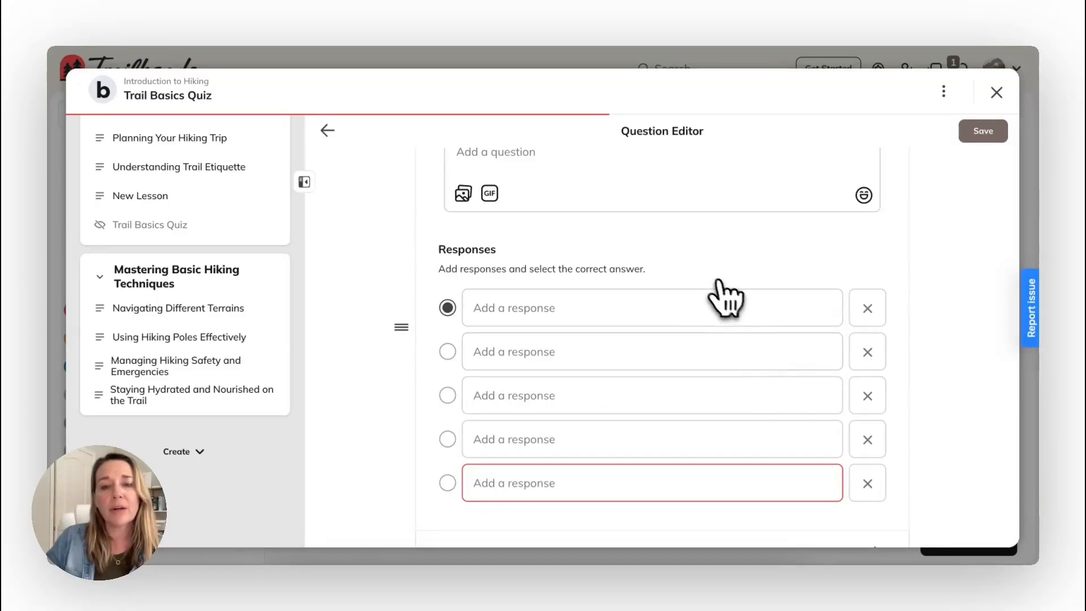
Attach the Schitt's Creek GIF of two hikers from a "hiking" search to Question 1 and add the second recent emoji.
scroll(720, 293, "up", 1)
scroll(620, 277, "up", 1)
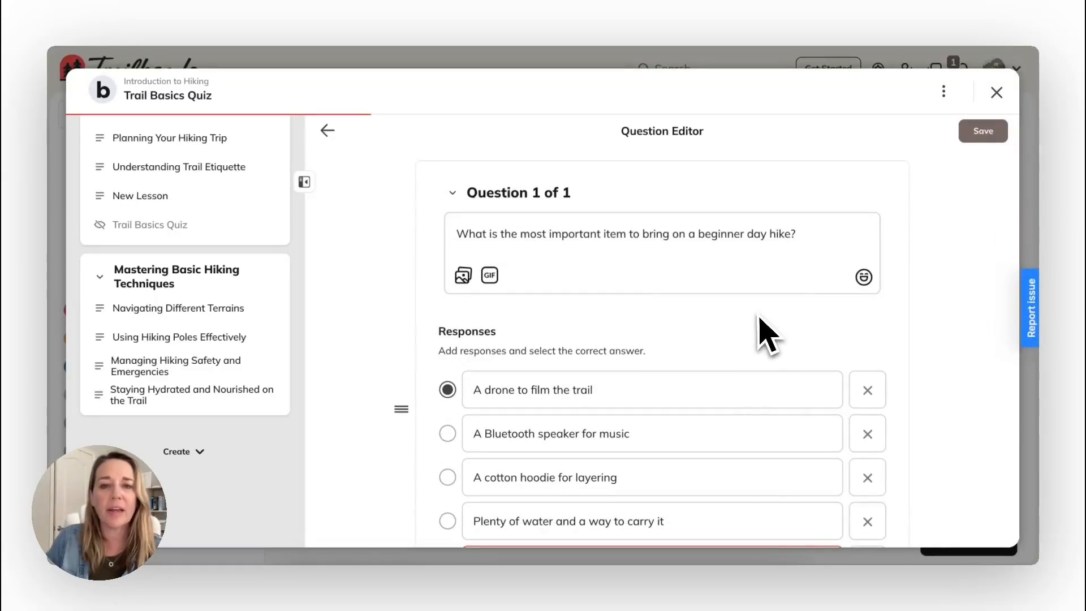
scroll(768, 334, "down", 1)
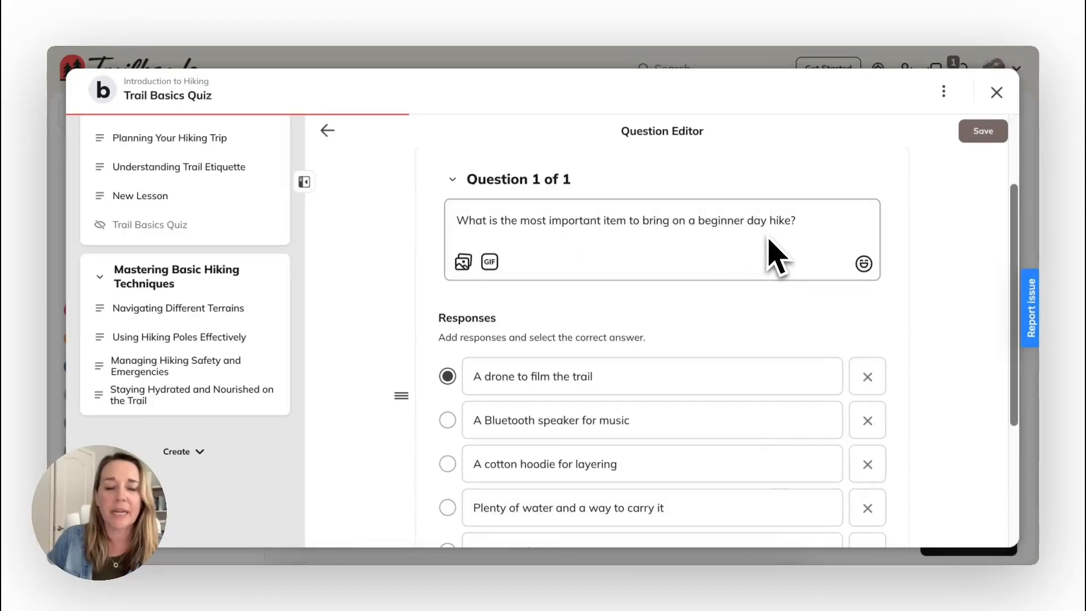
scroll(775, 257, "down", 1)
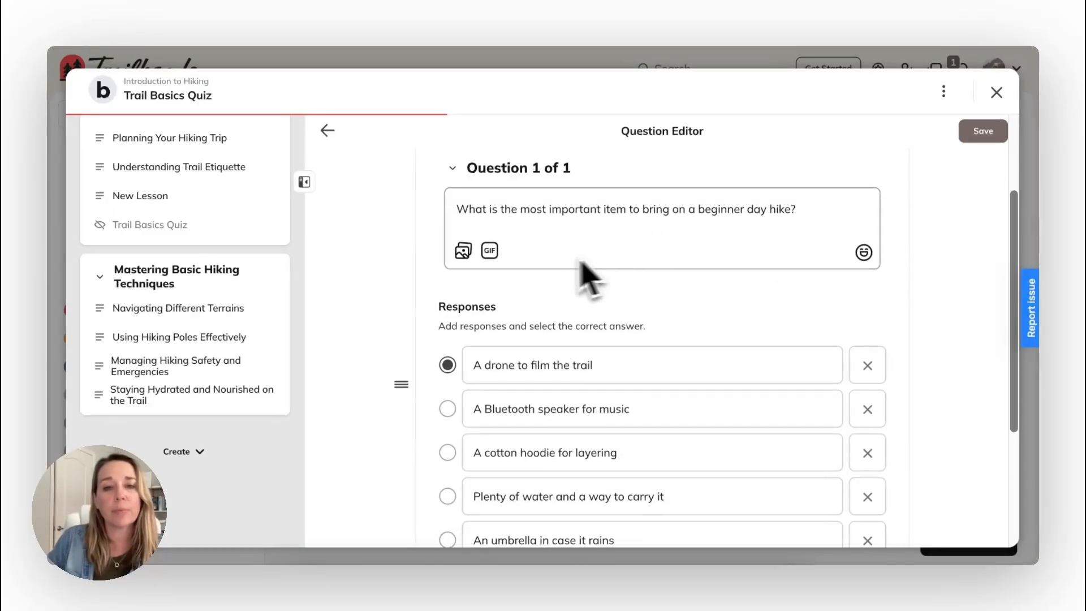
left_click(496, 256)
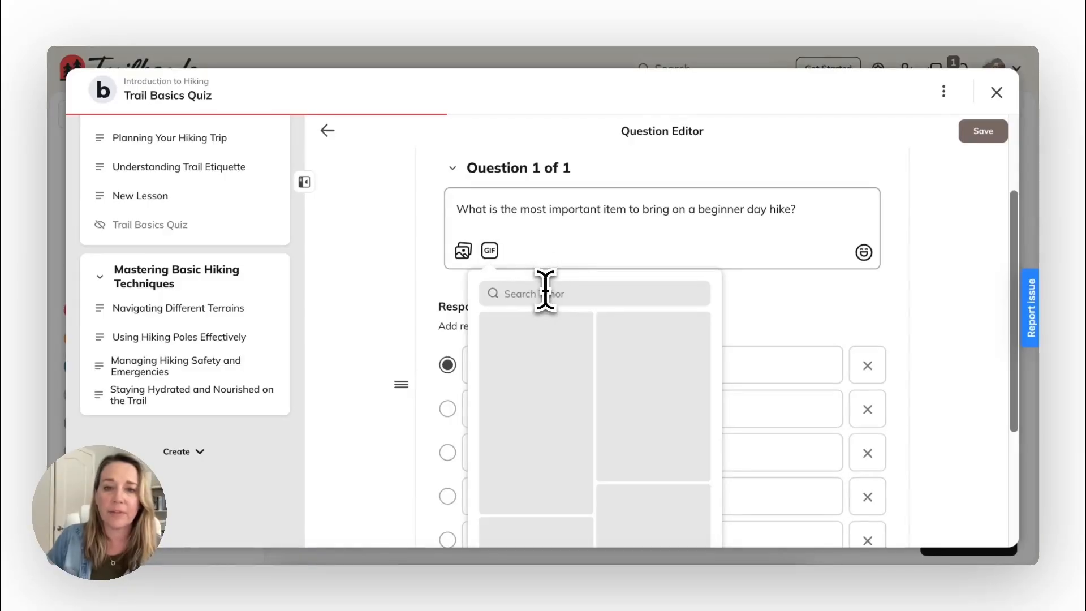
type("hiking")
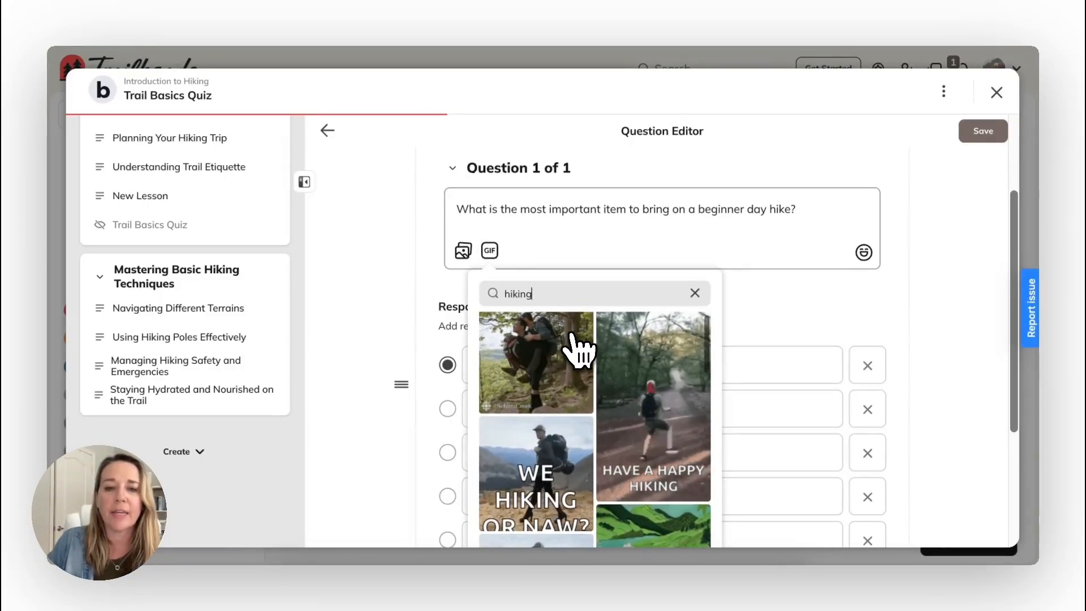
left_click(557, 357)
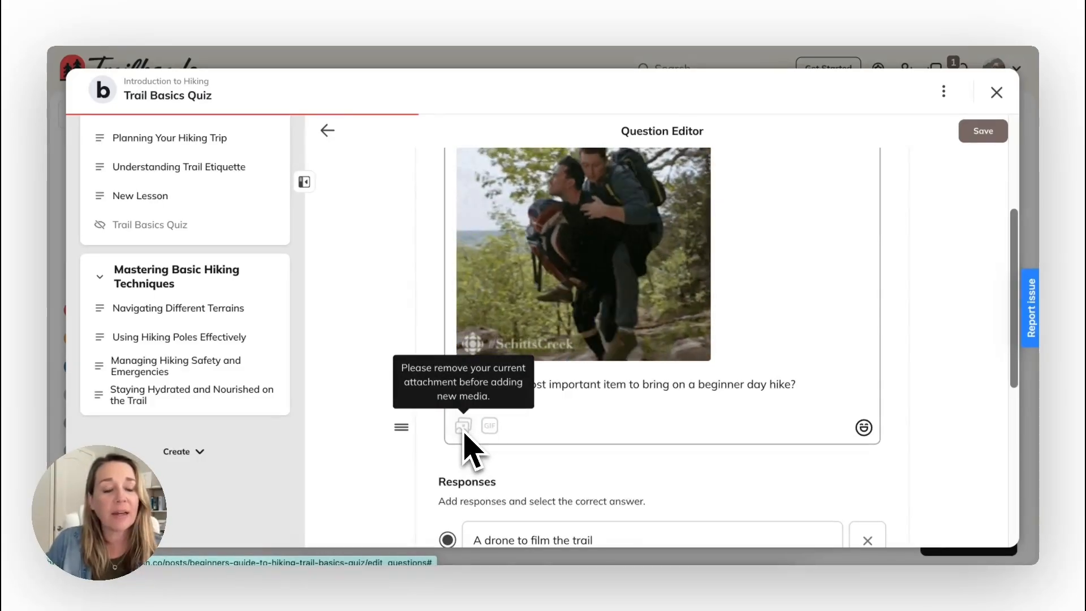
left_click(862, 428)
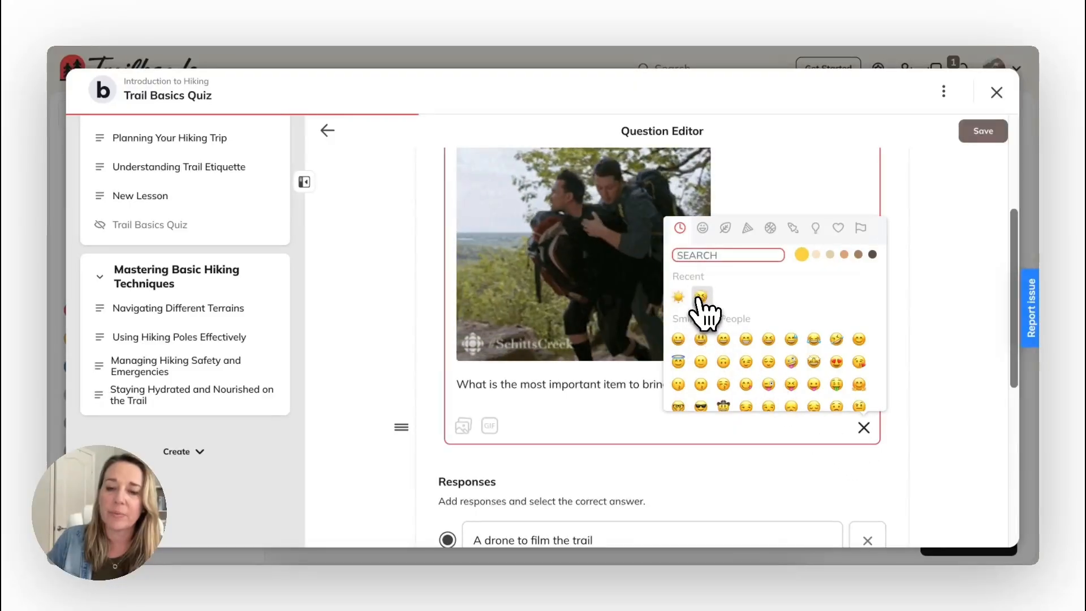
left_click(701, 297)
Mark "Plenty of water and a way to carry it" as the correct answer to Question 1.
scroll(809, 436, "down", 5)
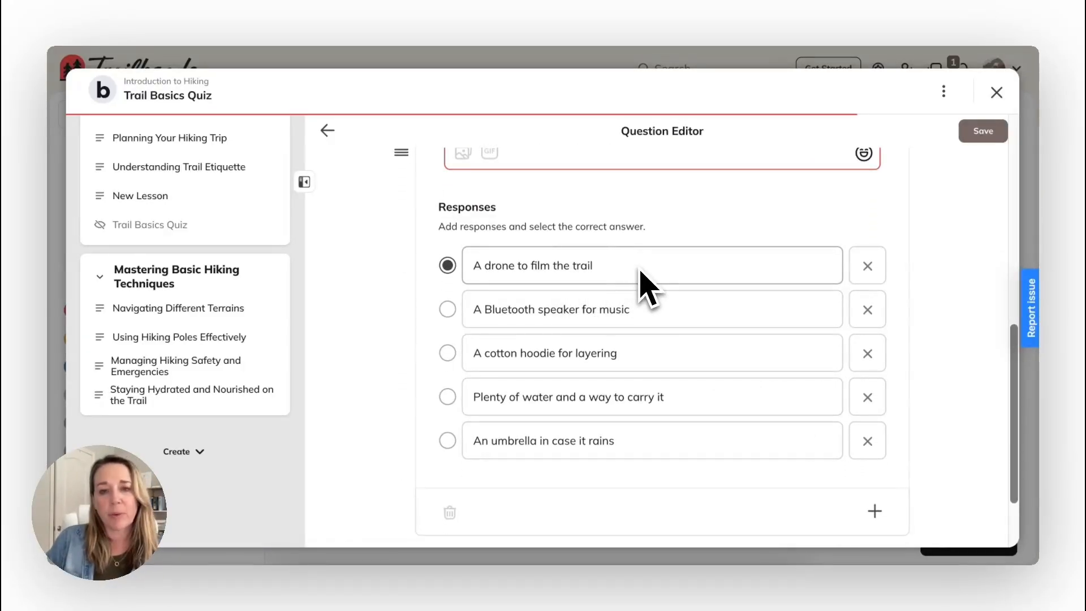
scroll(643, 280, "down", 1)
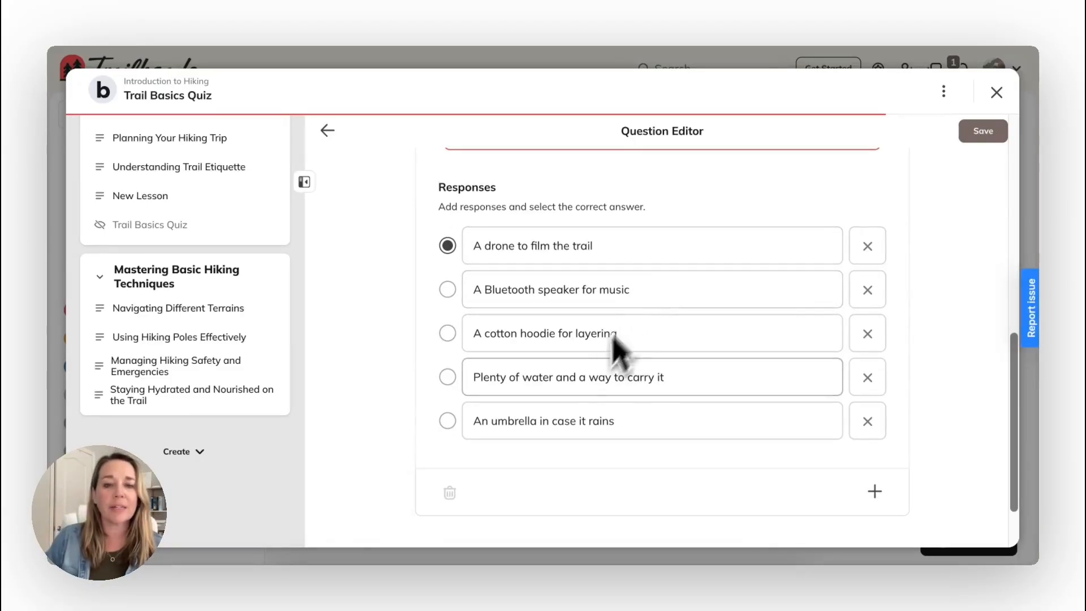
left_click(444, 379)
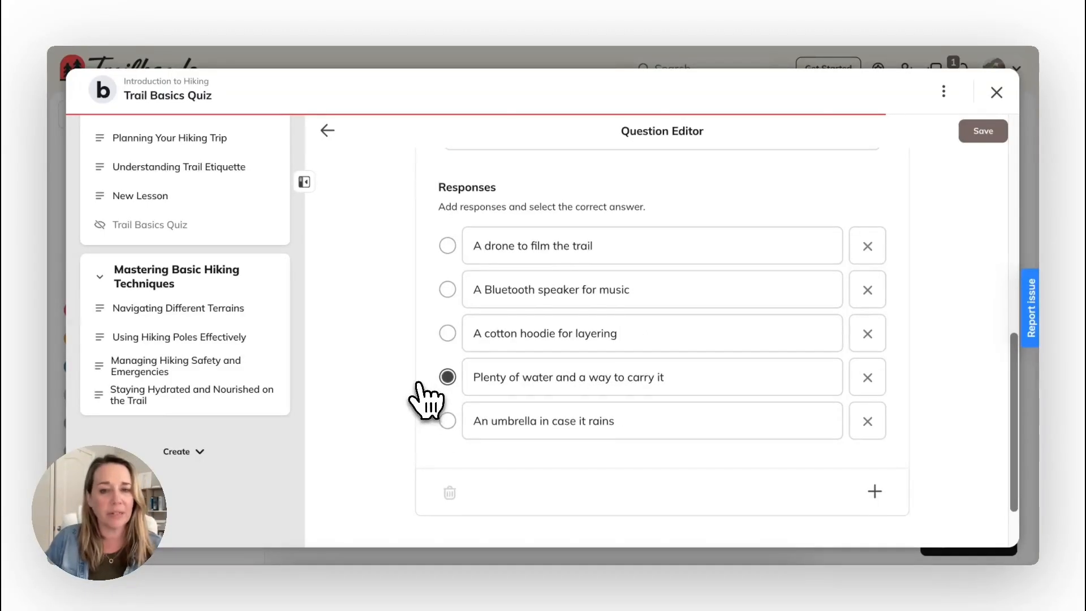
Review Question 1's responses and view the options for adding a question above or below it.
scroll(425, 401, "down", 1)
scroll(425, 400, "down", 1)
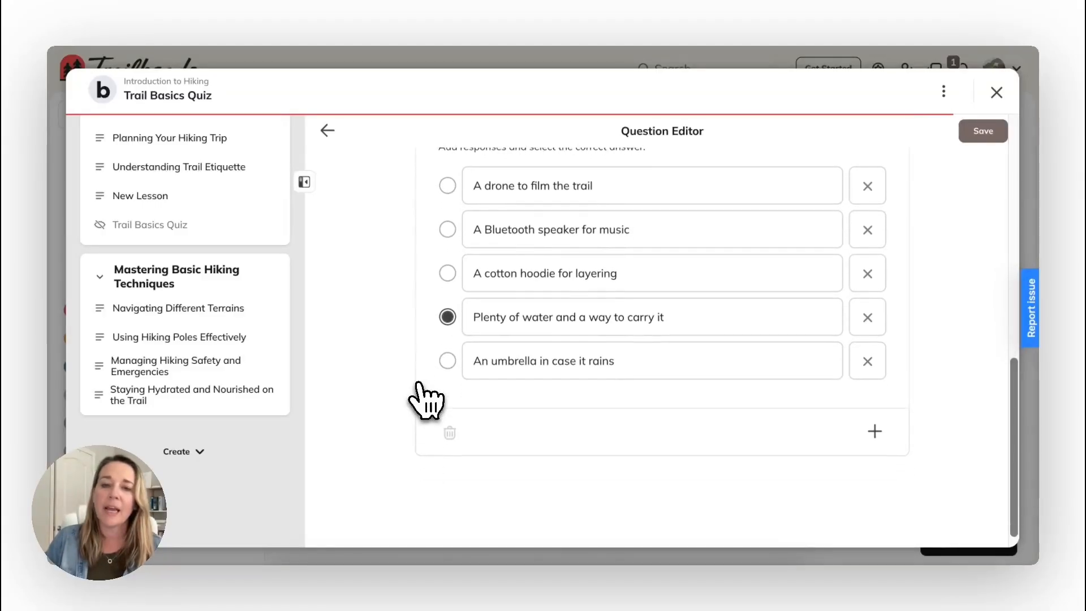
scroll(426, 400, "up", 1)
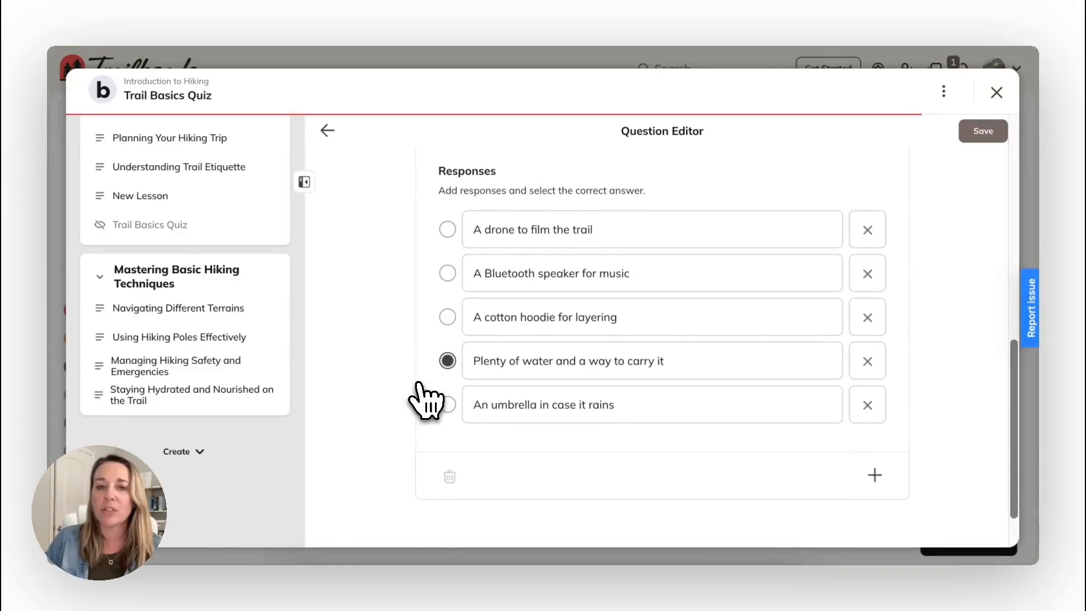
scroll(426, 400, "up", 4)
scroll(425, 401, "down", 3)
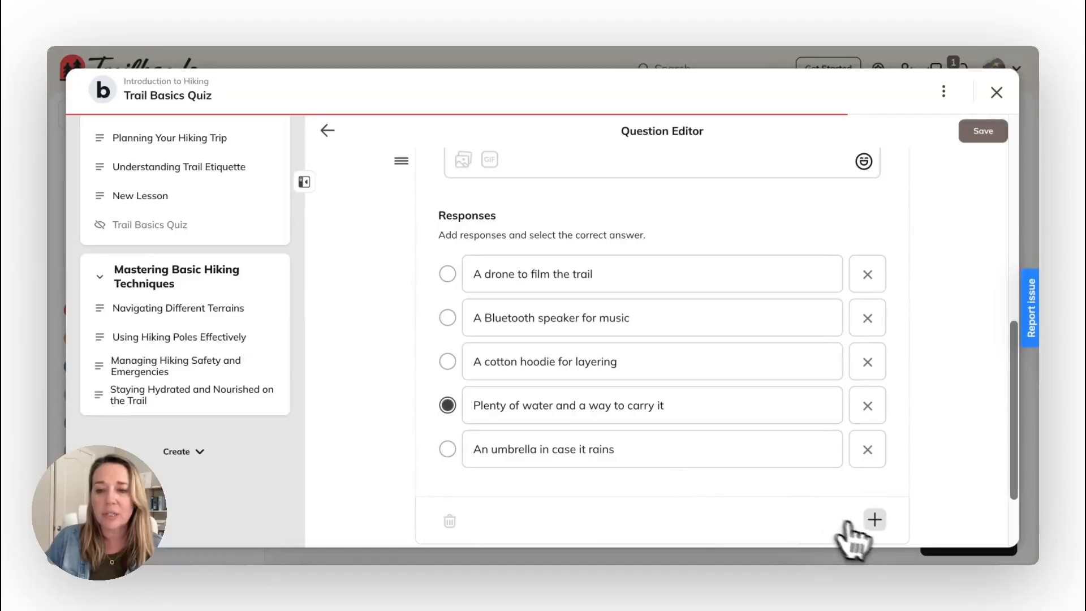
scroll(871, 526, "down", 3)
left_click(876, 435)
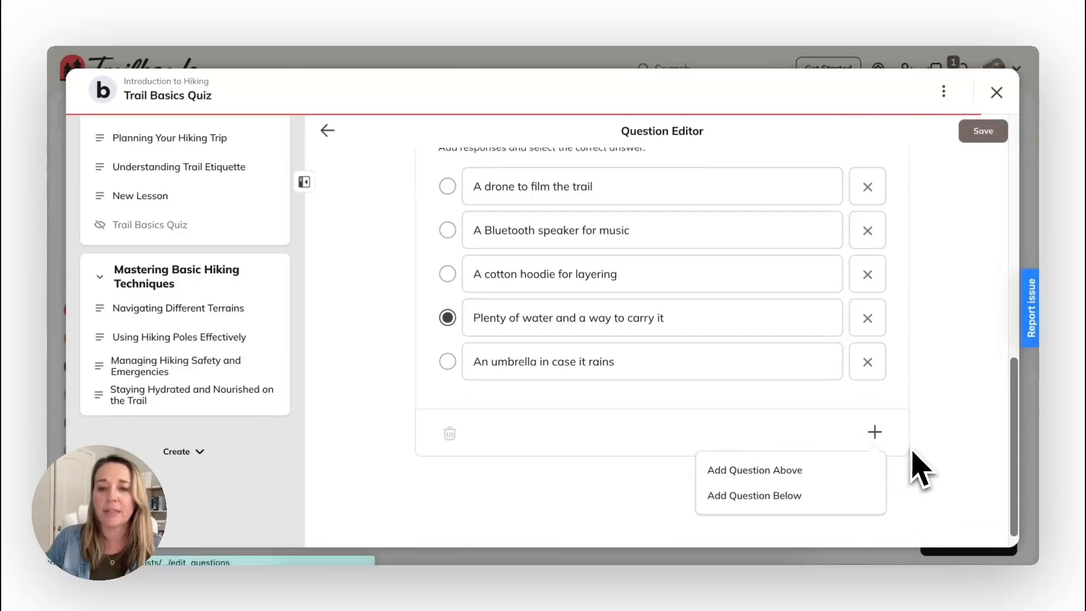
scroll(916, 460, "down", 1)
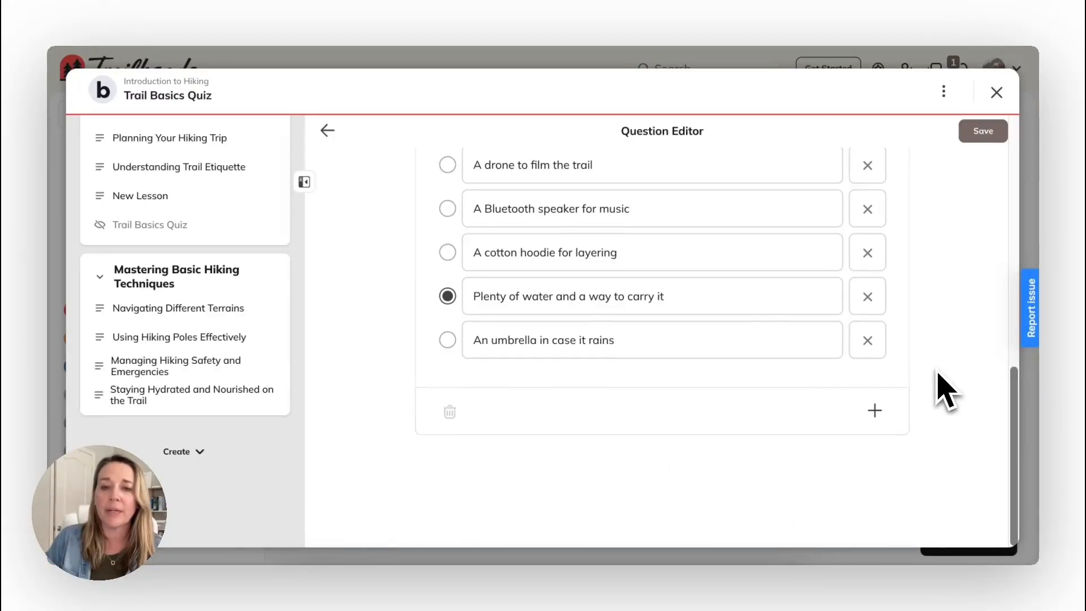
scroll(940, 388, "up", 2)
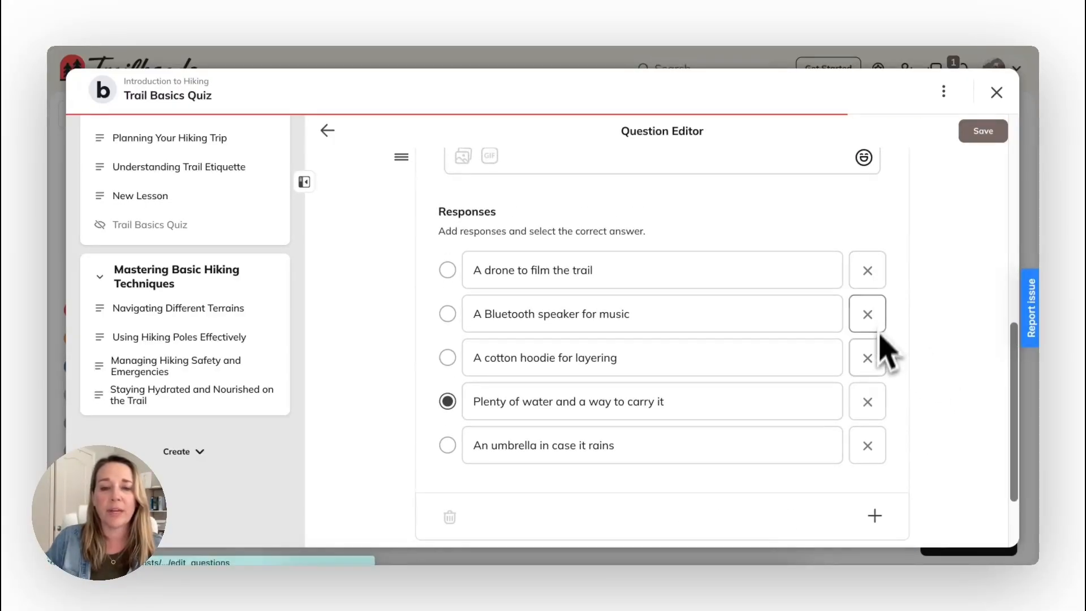
Review Question 1's GIF, wording and responses in the question editor and save the question.
scroll(930, 339, "up", 3)
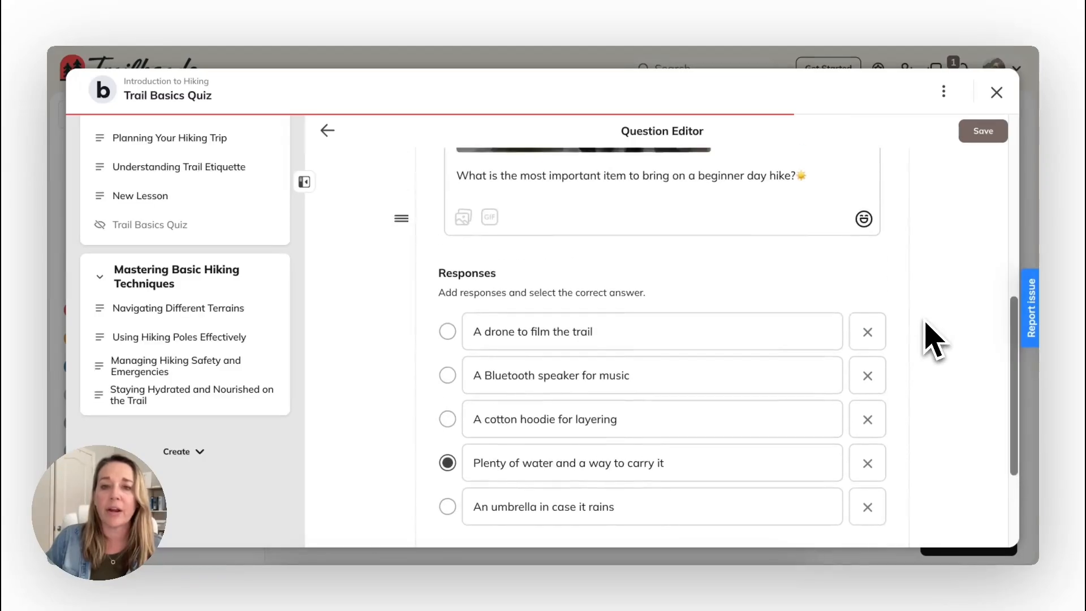
scroll(932, 339, "up", 4)
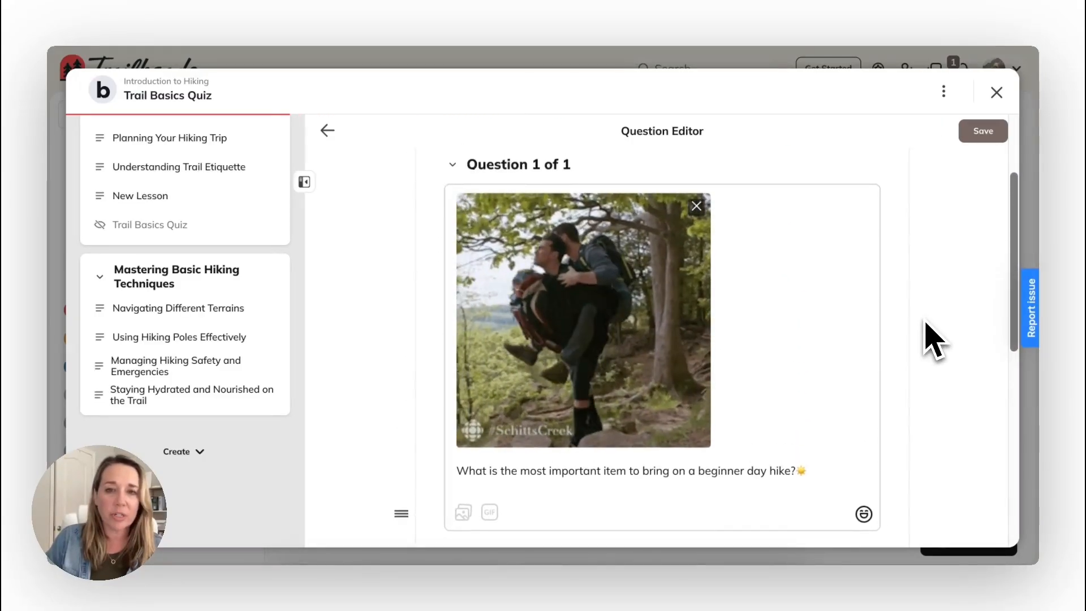
scroll(932, 339, "down", 1)
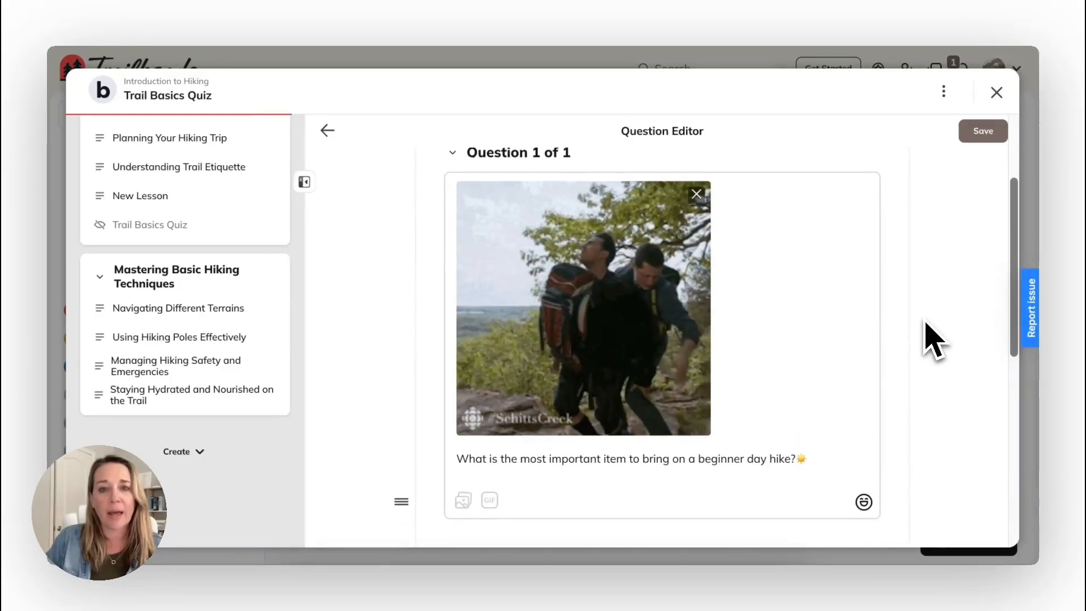
scroll(932, 339, "down", 1)
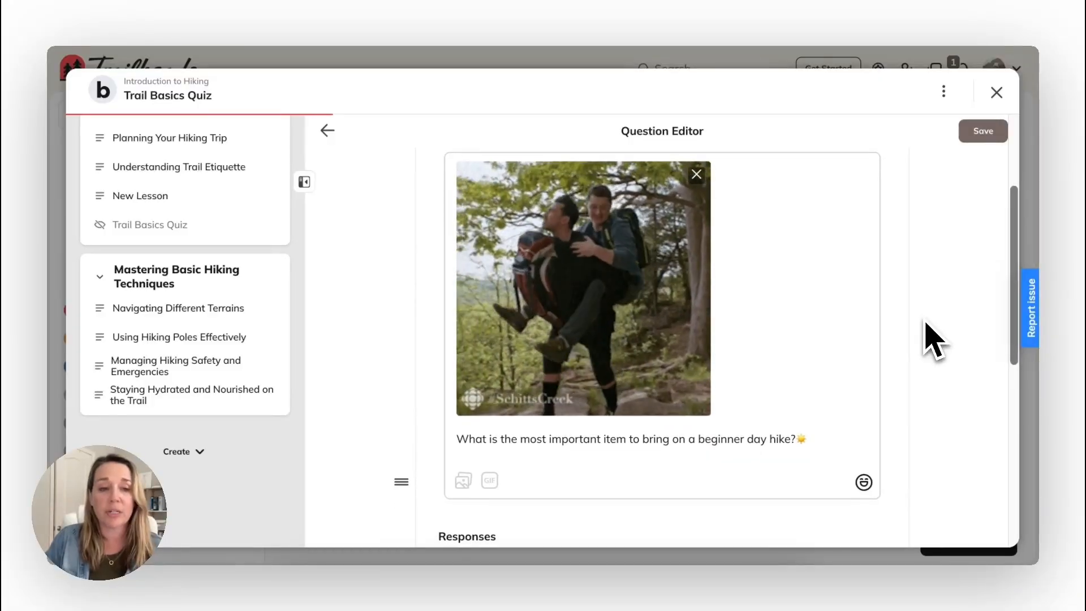
scroll(932, 340, "down", 3)
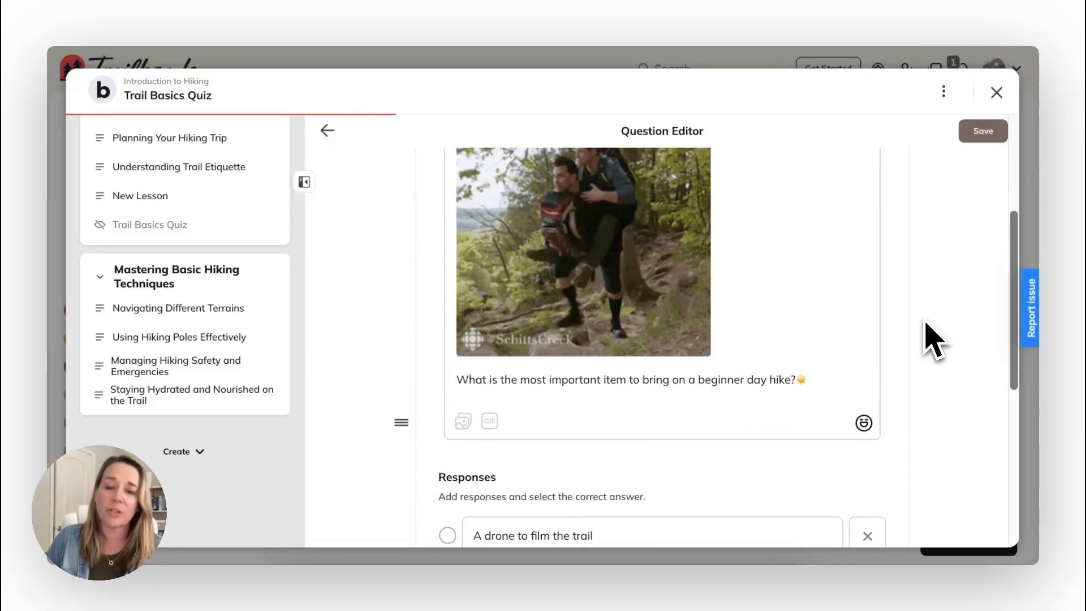
scroll(932, 339, "down", 1)
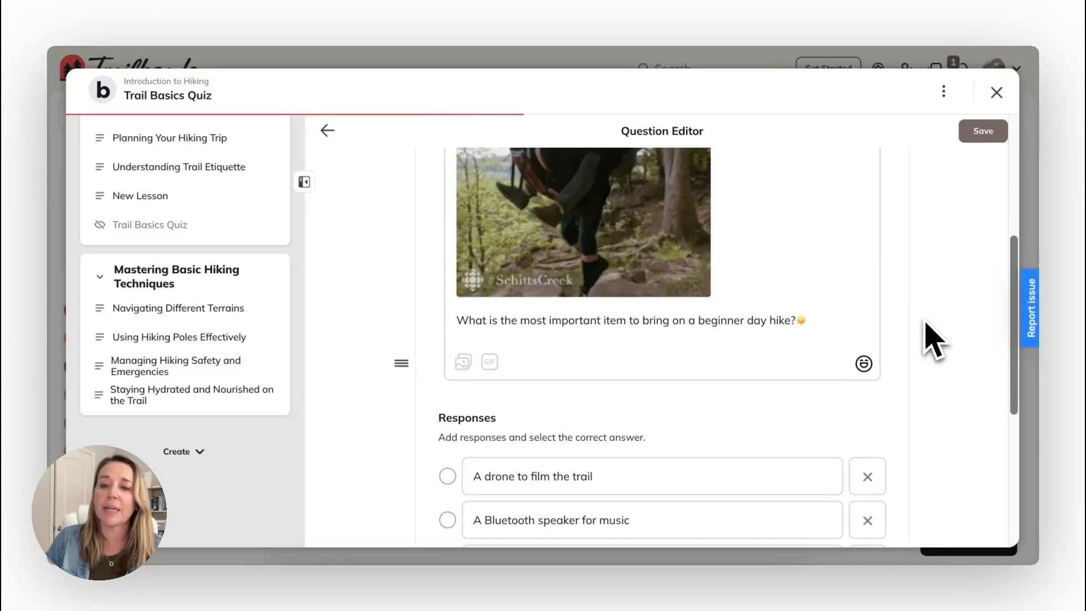
left_click(977, 132)
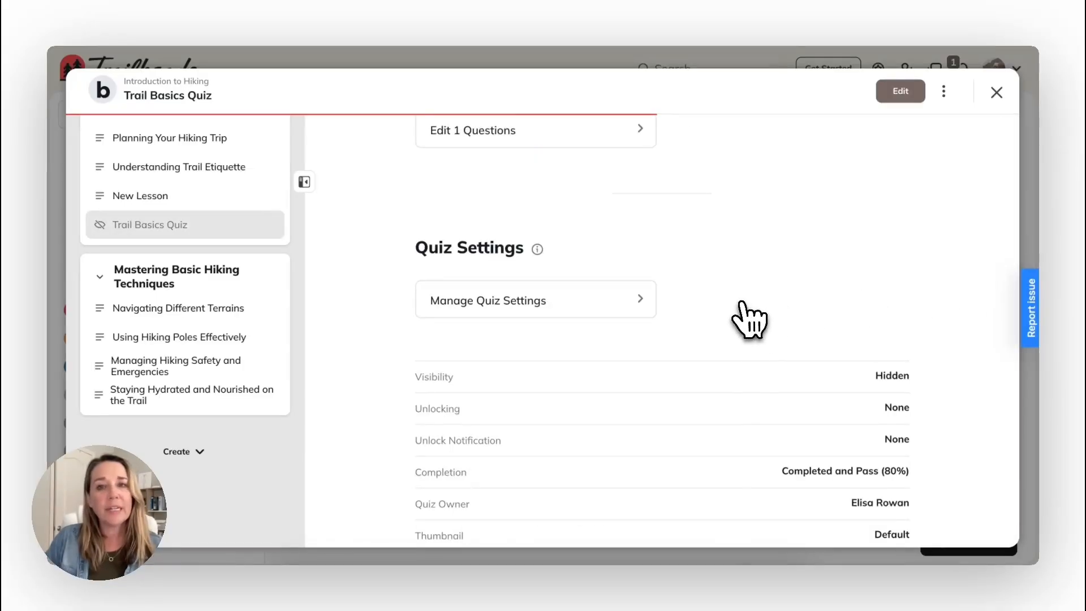
Open the quiz settings and examine the Visibility and Show Correct Responses settings.
left_click(631, 303)
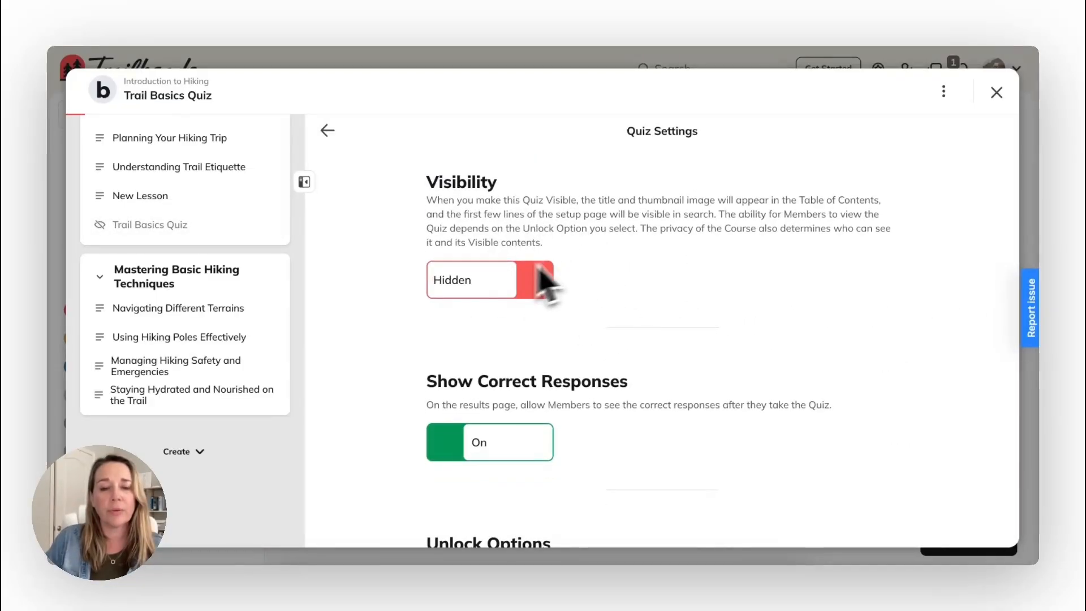
scroll(633, 320, "down", 4)
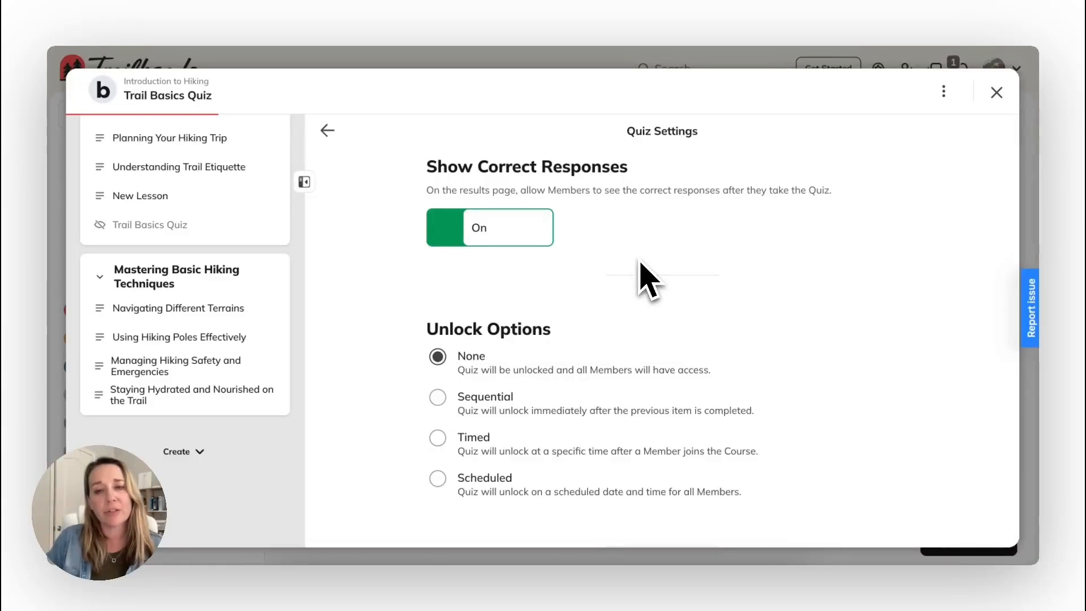
scroll(654, 236, "down", 1)
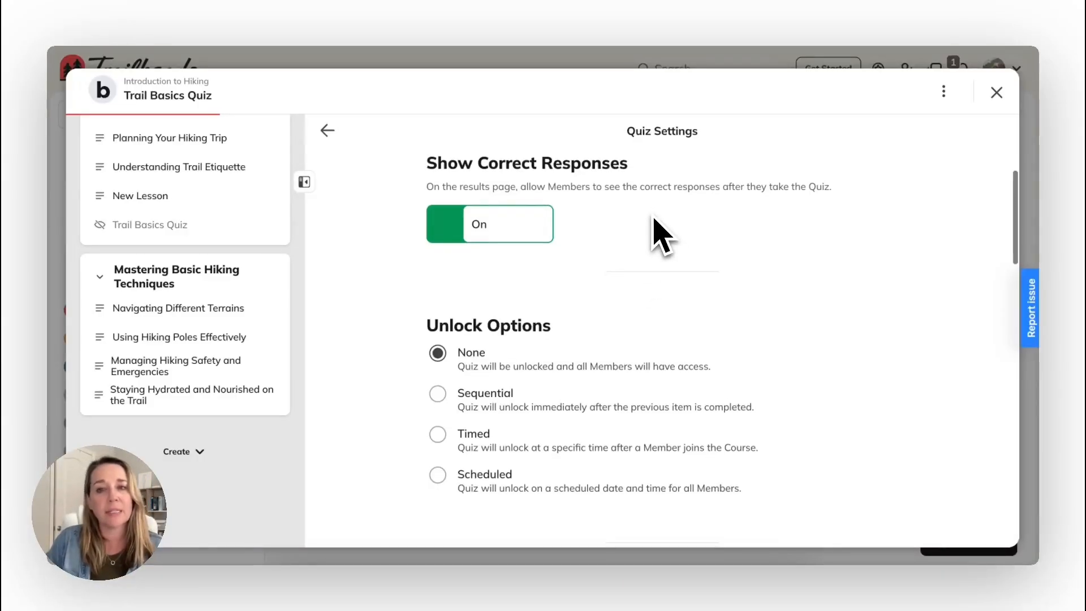
scroll(660, 235, "down", 1)
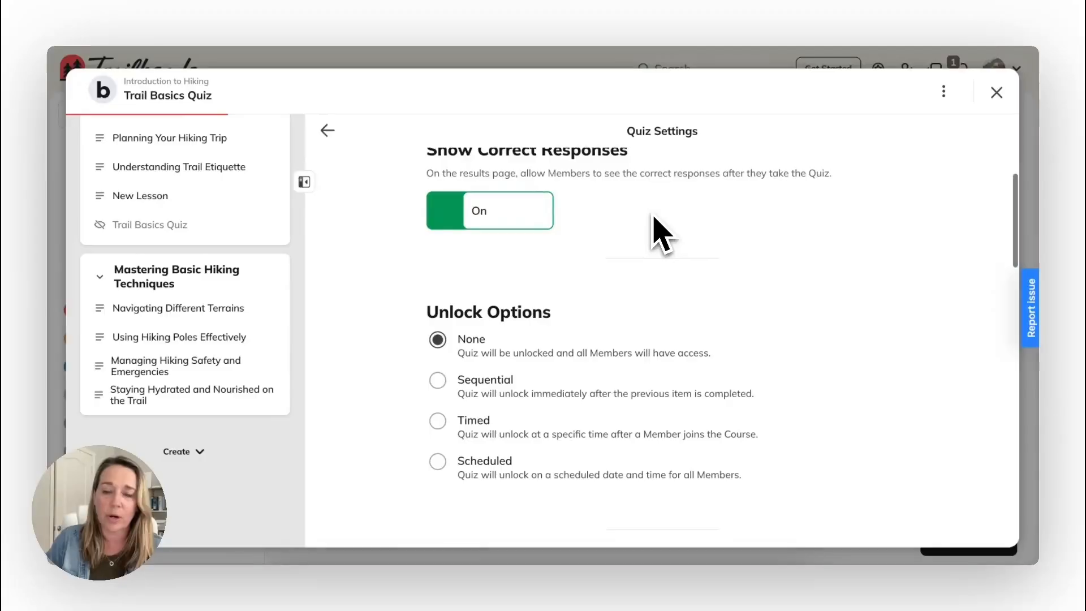
scroll(661, 235, "up", 2)
scroll(634, 251, "down", 1)
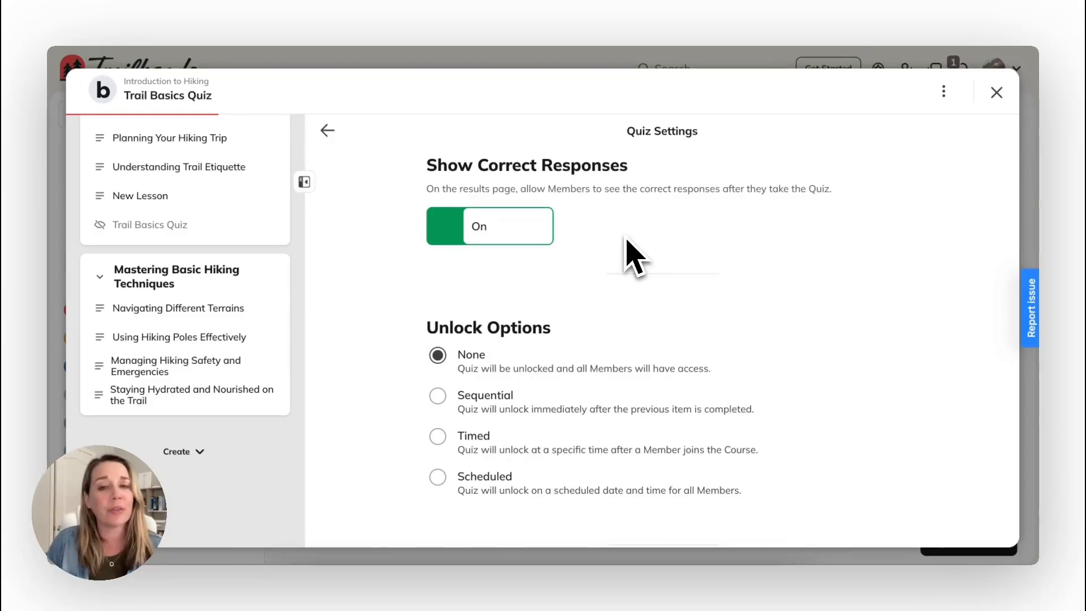
scroll(634, 256, "up", 1)
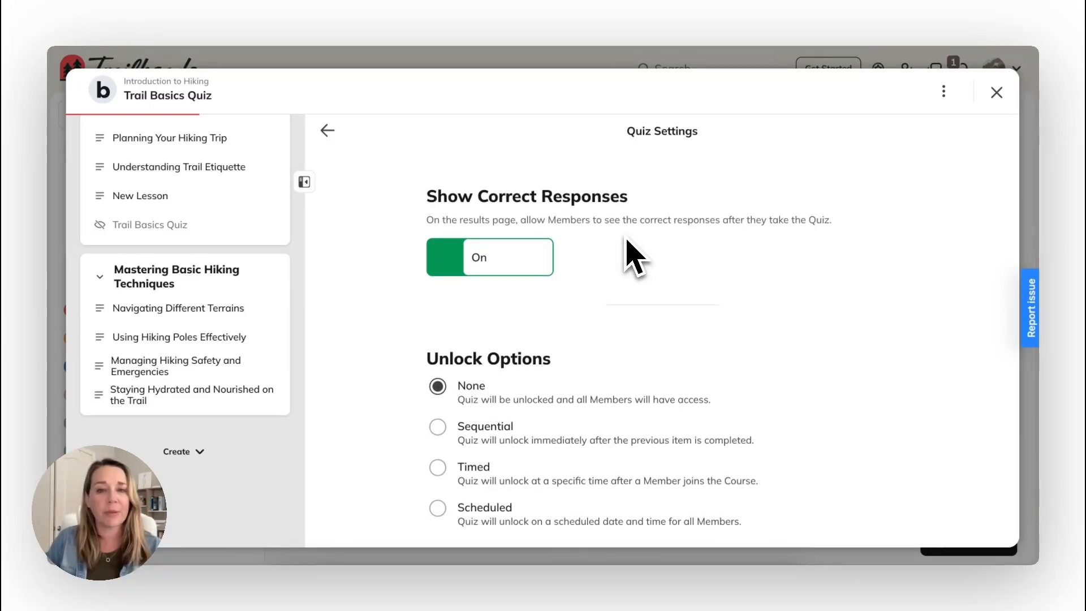
scroll(634, 256, "down", 1)
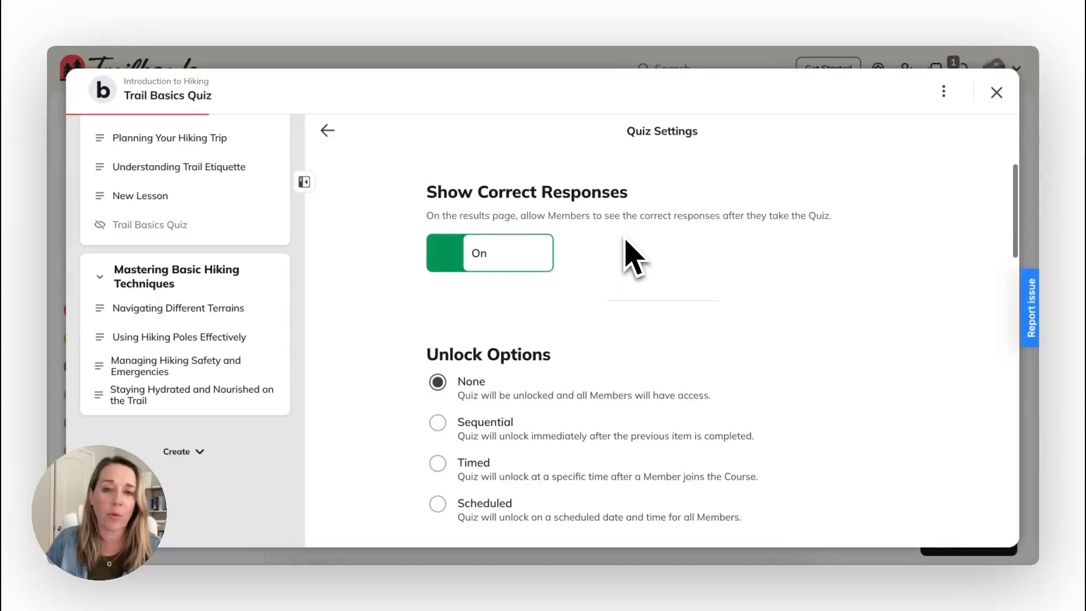
scroll(626, 242, "down", 1)
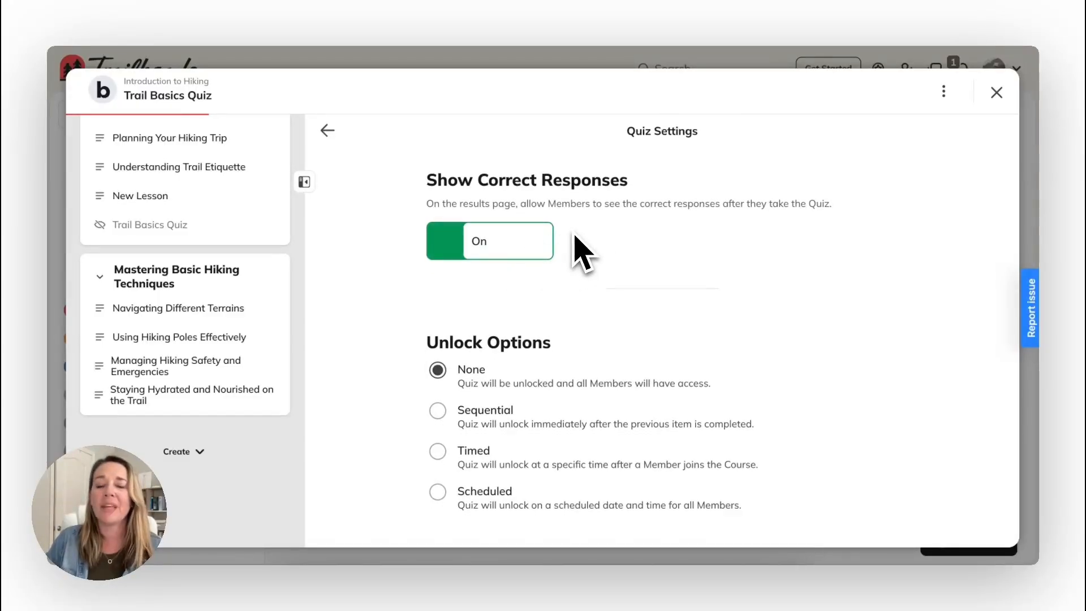
scroll(583, 253, "down", 1)
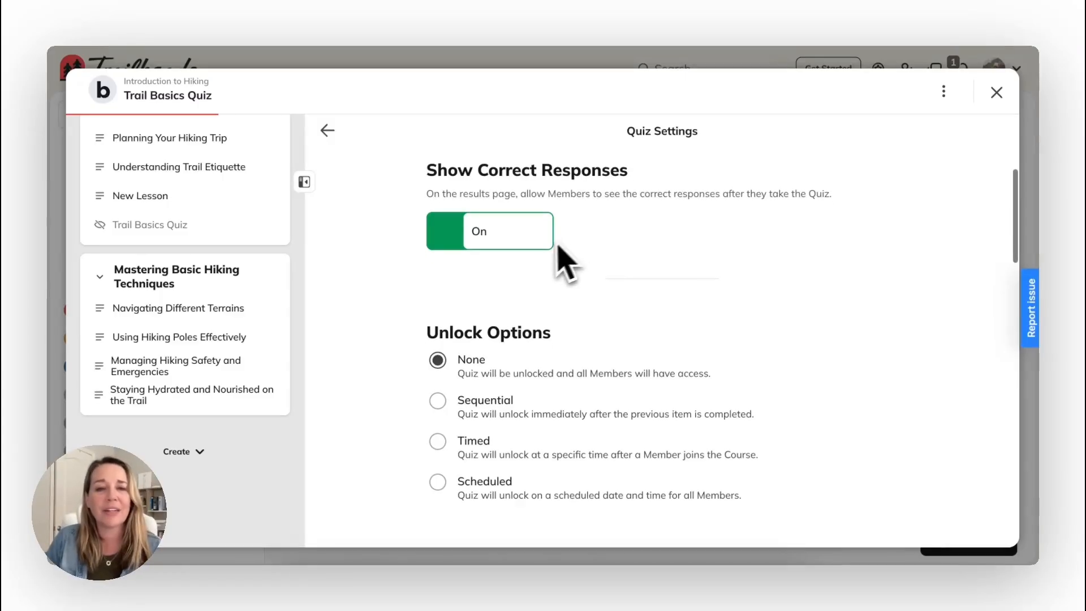
scroll(563, 246, "down", 1)
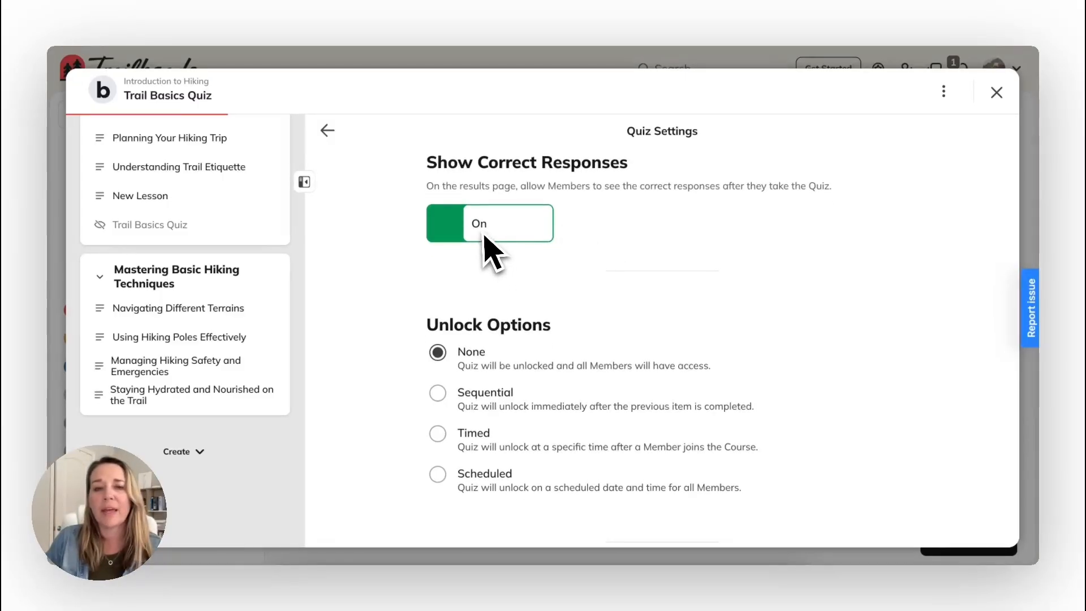
Examine the quiz's Unlock Options, including the setup for Timed unlocking, and keep None selected.
scroll(574, 243, "down", 3)
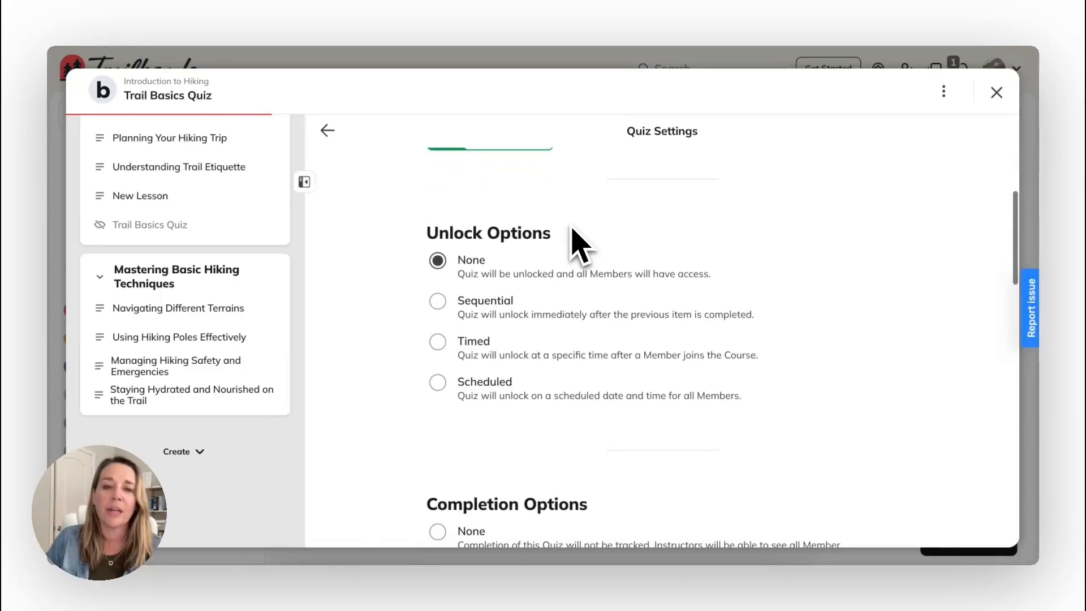
scroll(526, 291, "down", 1)
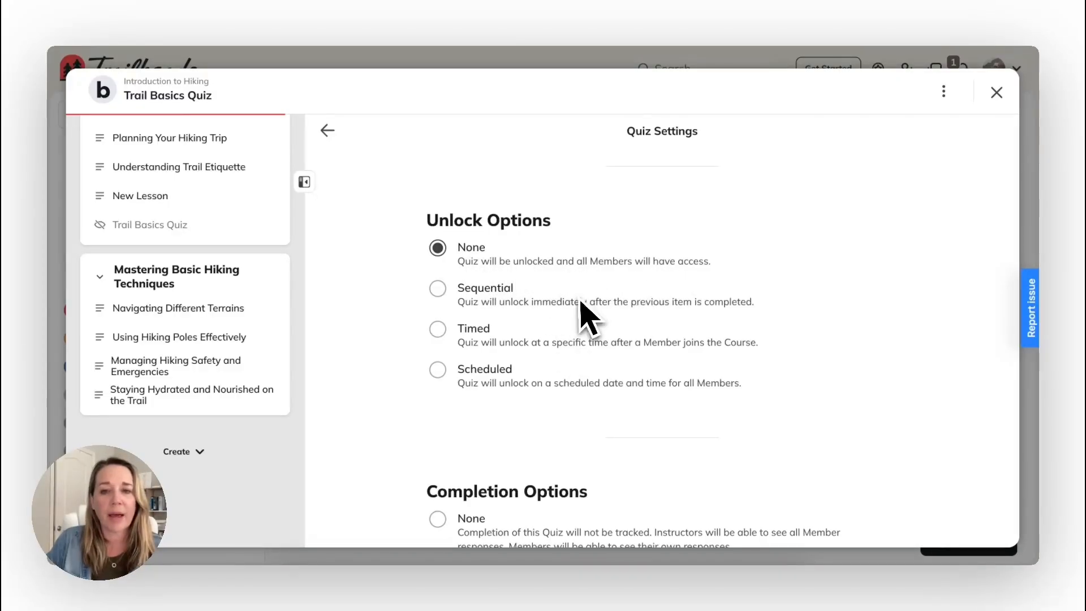
scroll(582, 315, "down", 1)
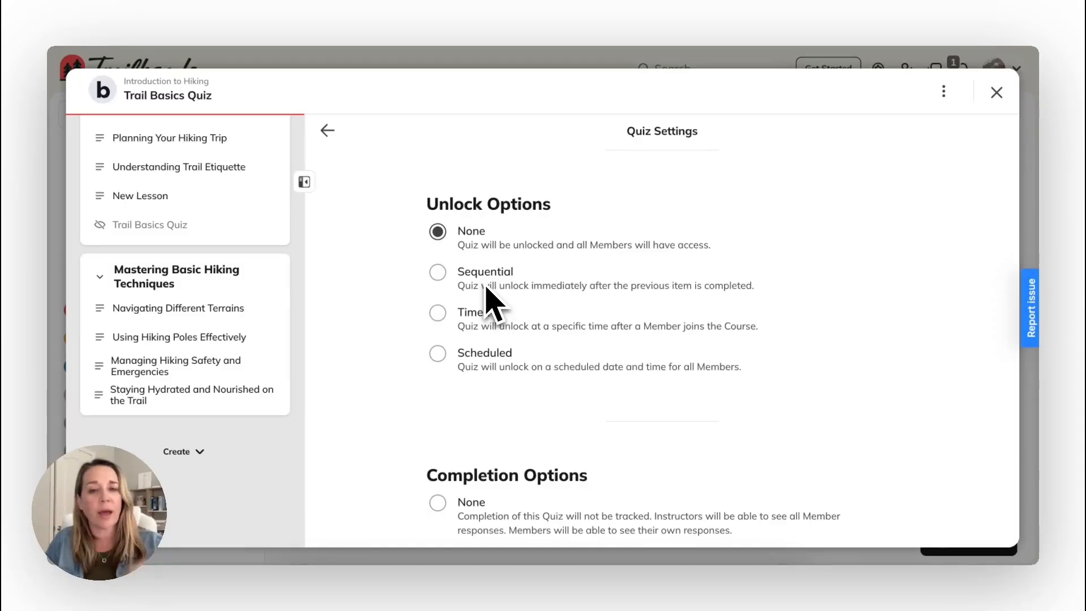
scroll(491, 290, "down", 1)
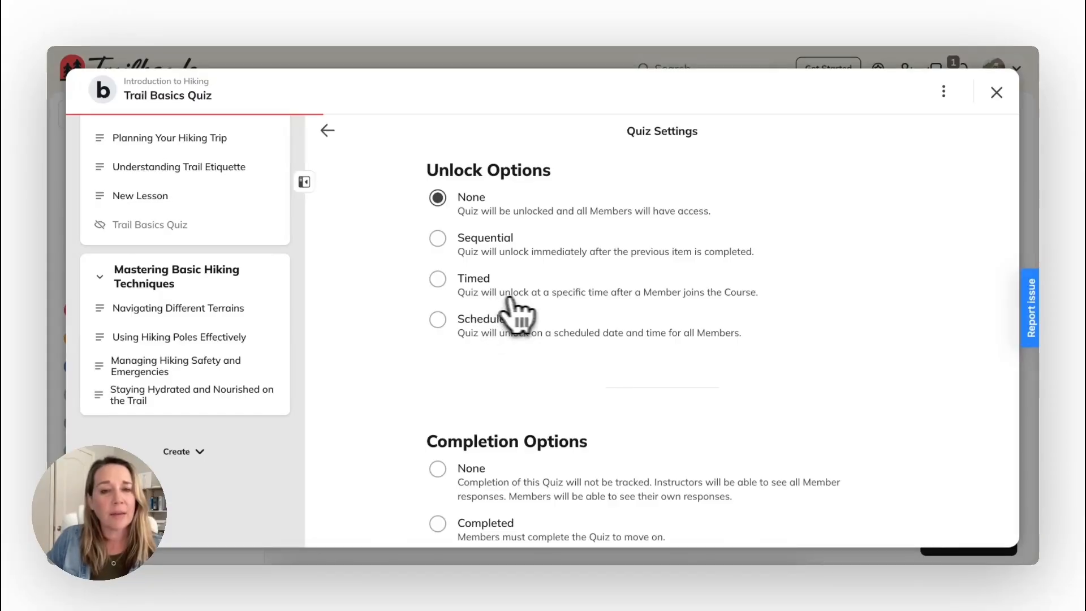
left_click(667, 297)
left_click(699, 190)
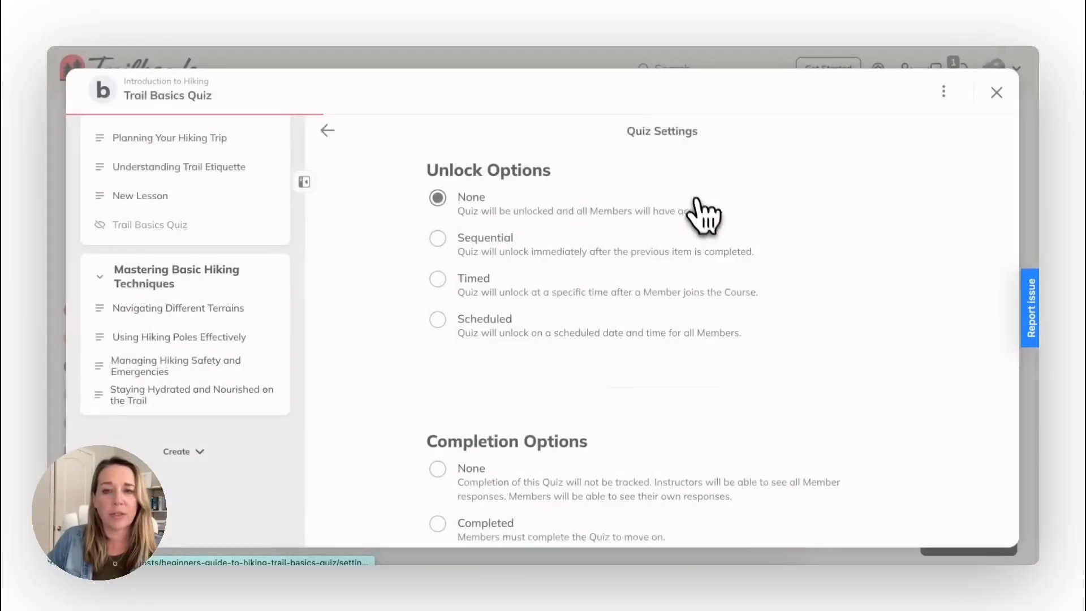
Try the None and Completed completion options for the quiz and return to Completed and Pass.
scroll(702, 311, "down", 1)
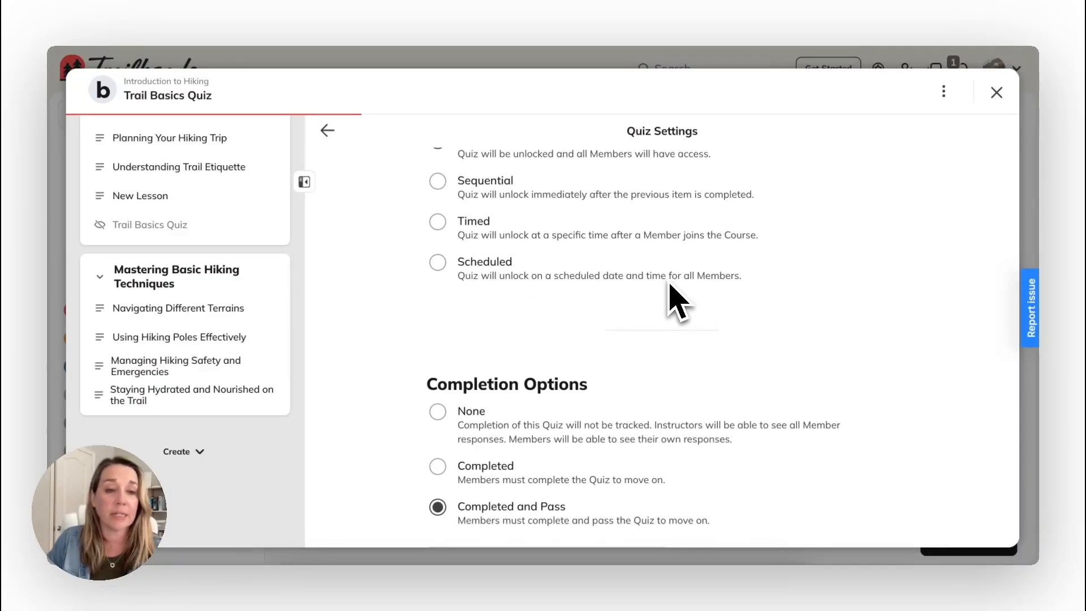
scroll(676, 301, "down", 3)
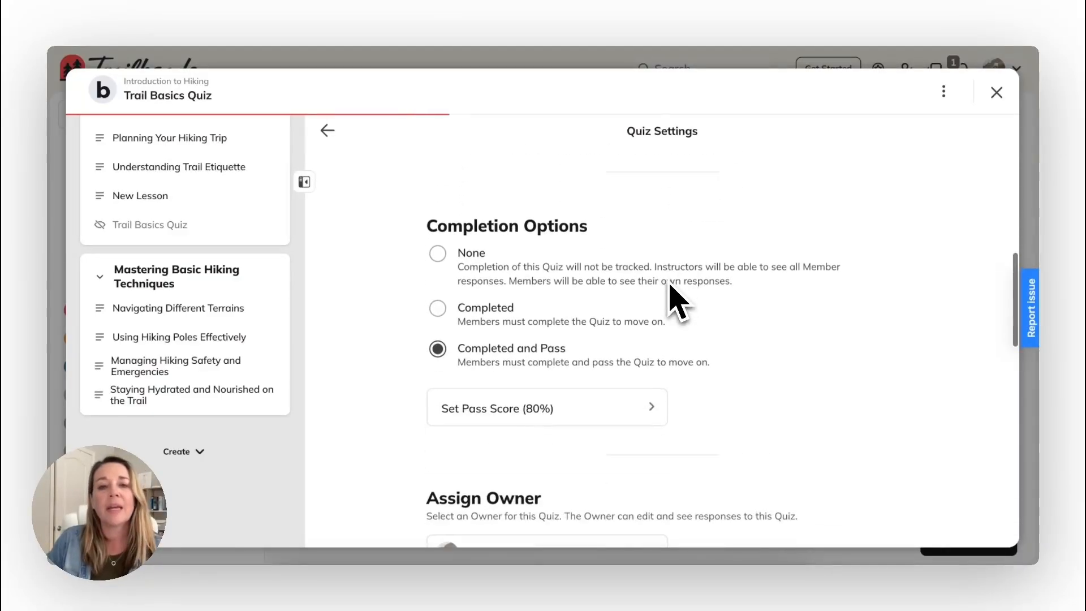
scroll(735, 340, "down", 1)
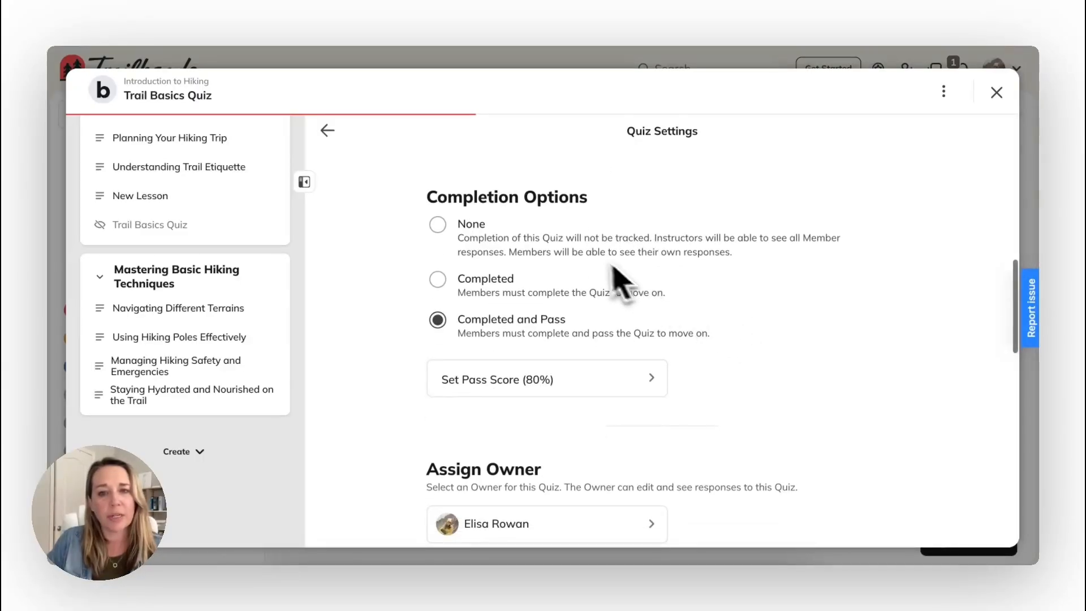
left_click(591, 254)
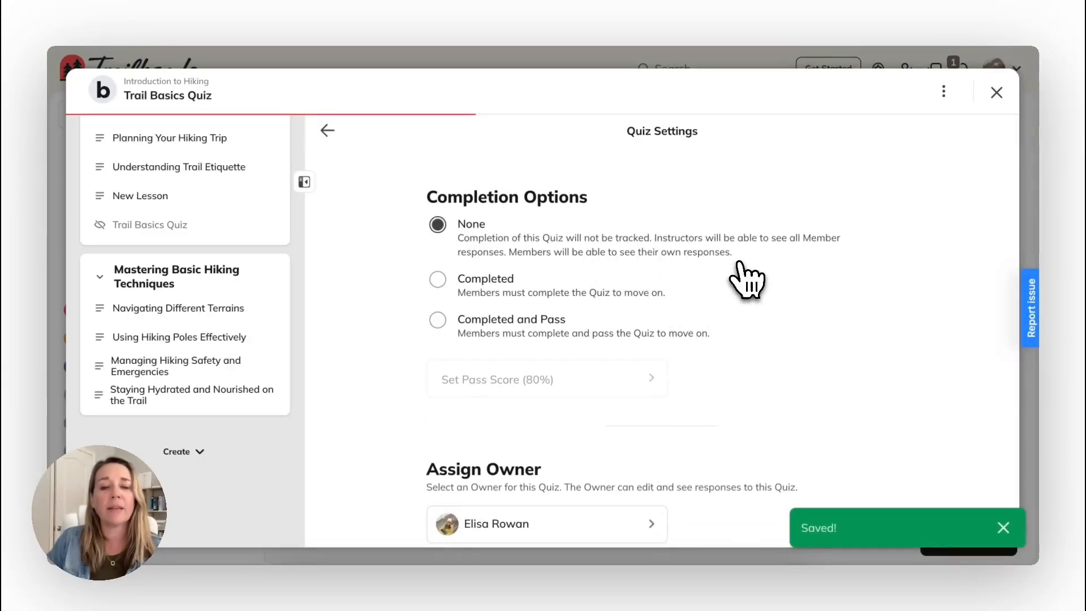
scroll(745, 294, "down", 1)
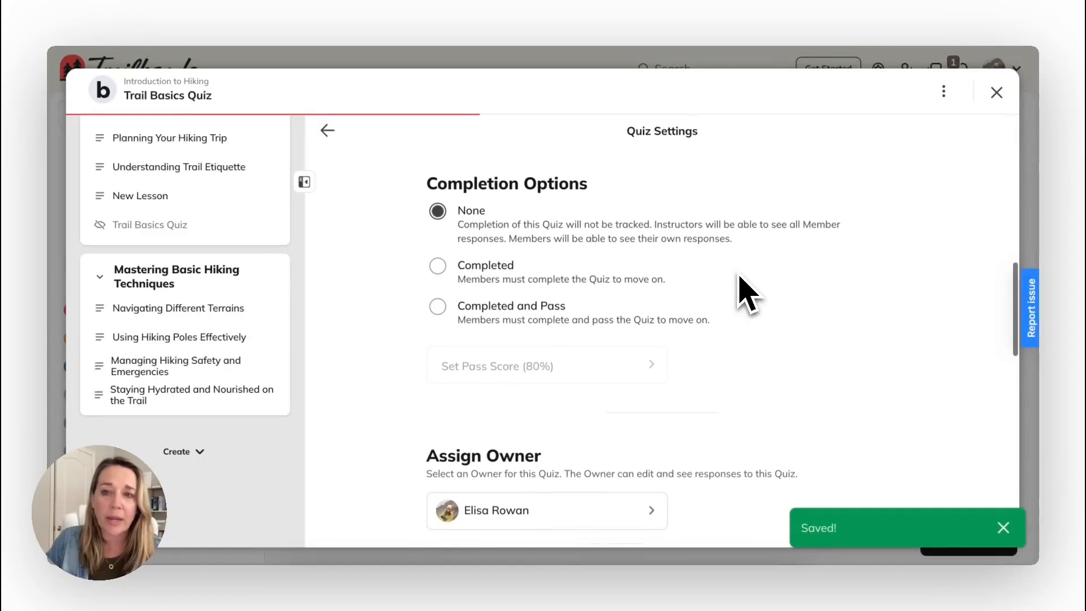
left_click(512, 271)
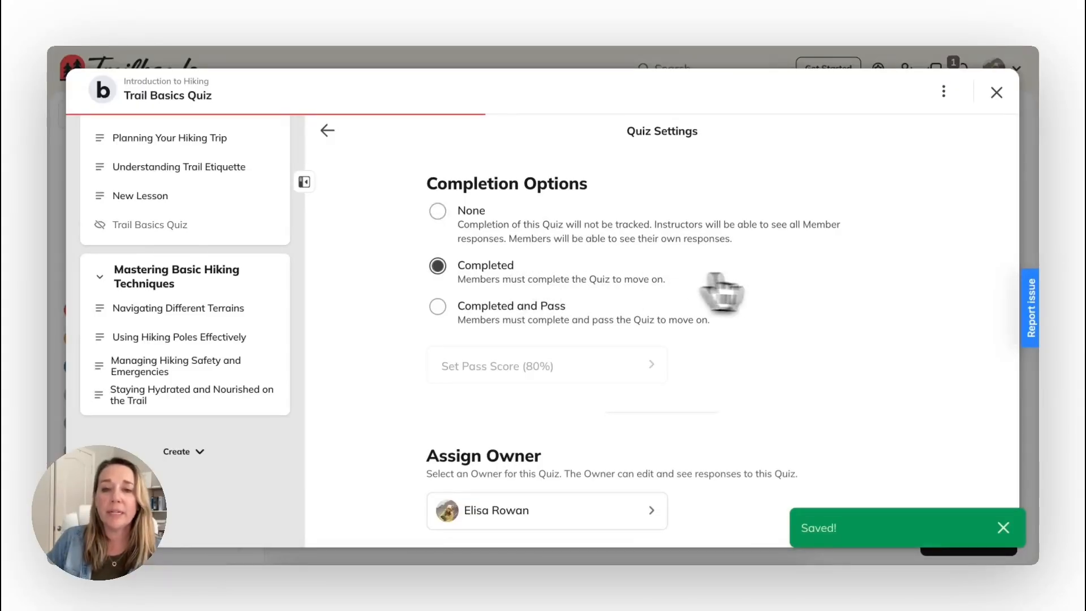
scroll(780, 285, "down", 1)
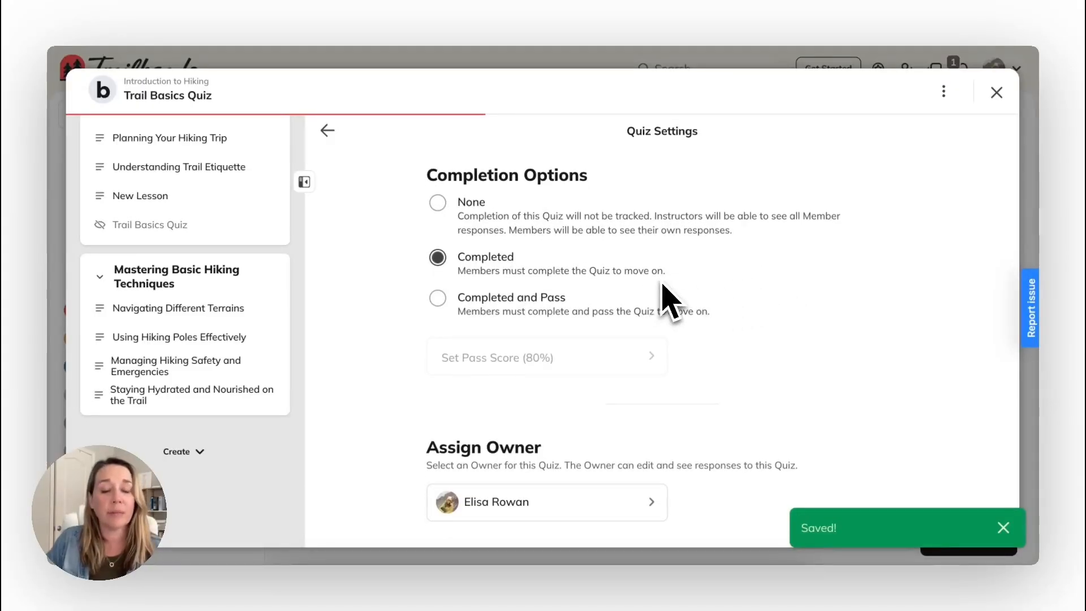
scroll(666, 298, "down", 1)
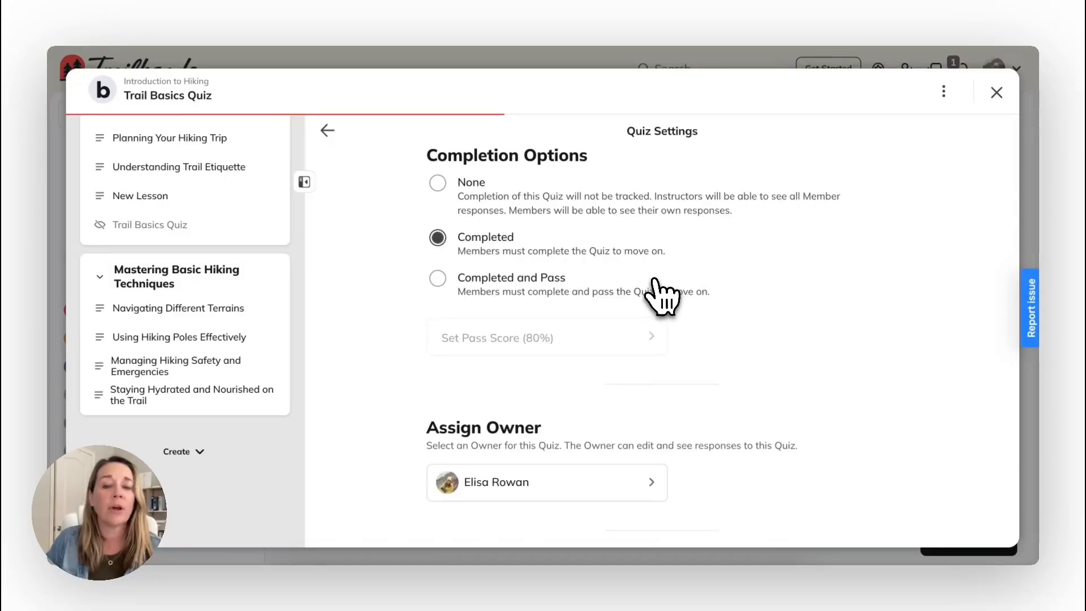
left_click(540, 286)
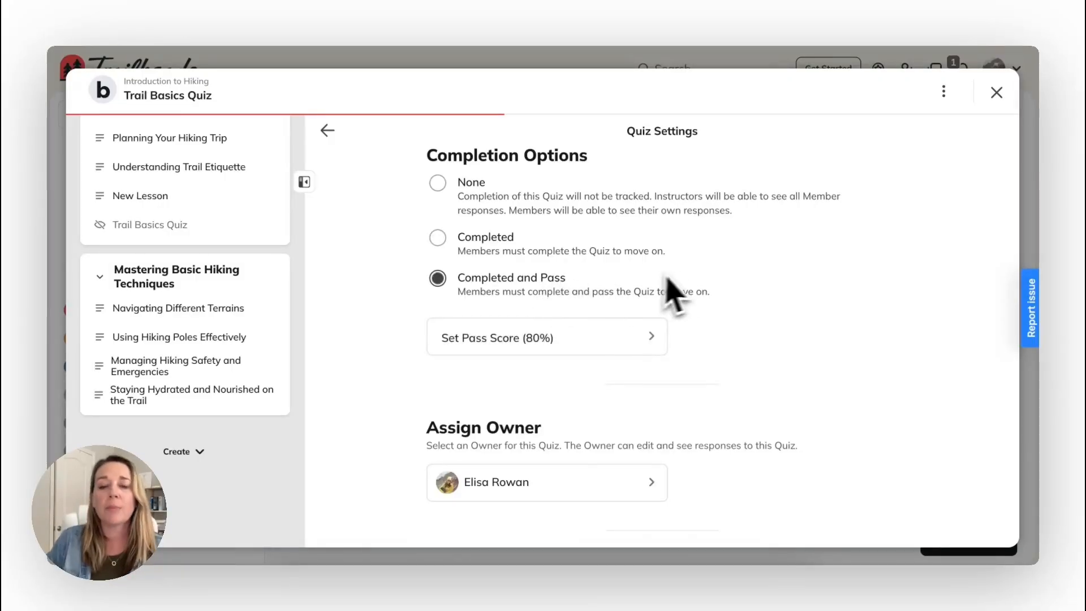
Set the quiz's pass score to 50% and save it.
scroll(687, 280, "down", 1)
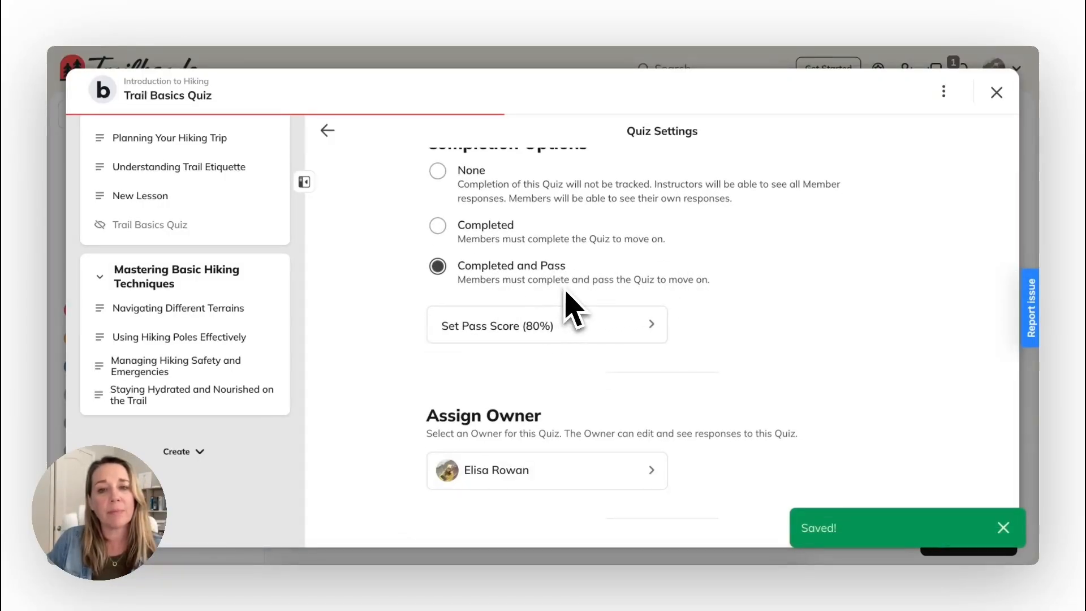
left_click(650, 331)
double_click(573, 257)
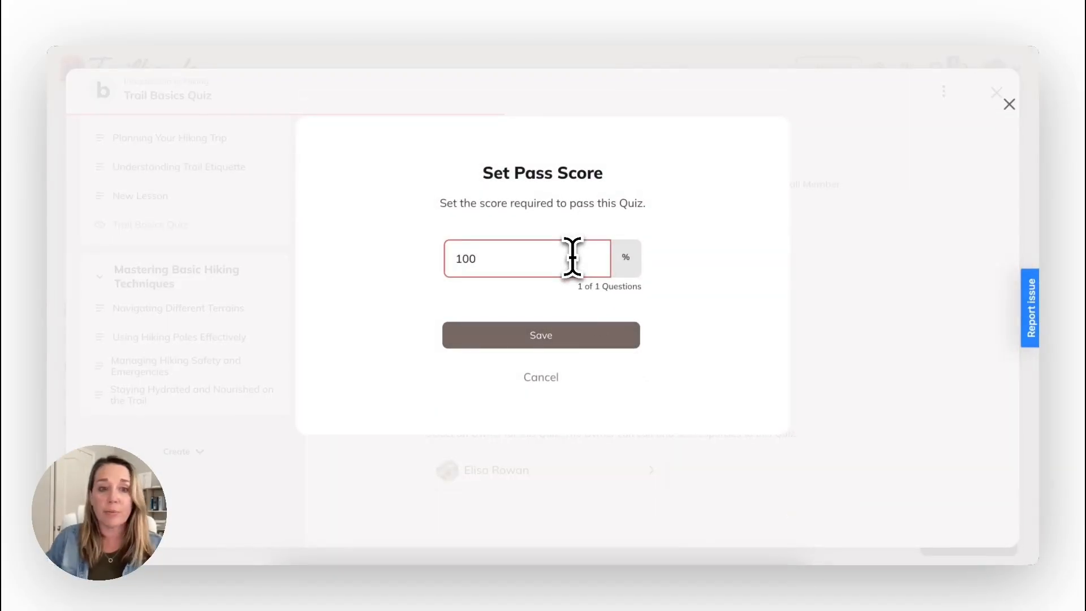
key("BackSpace")
key("BackSpace")
key("BackSpace")
type("500")
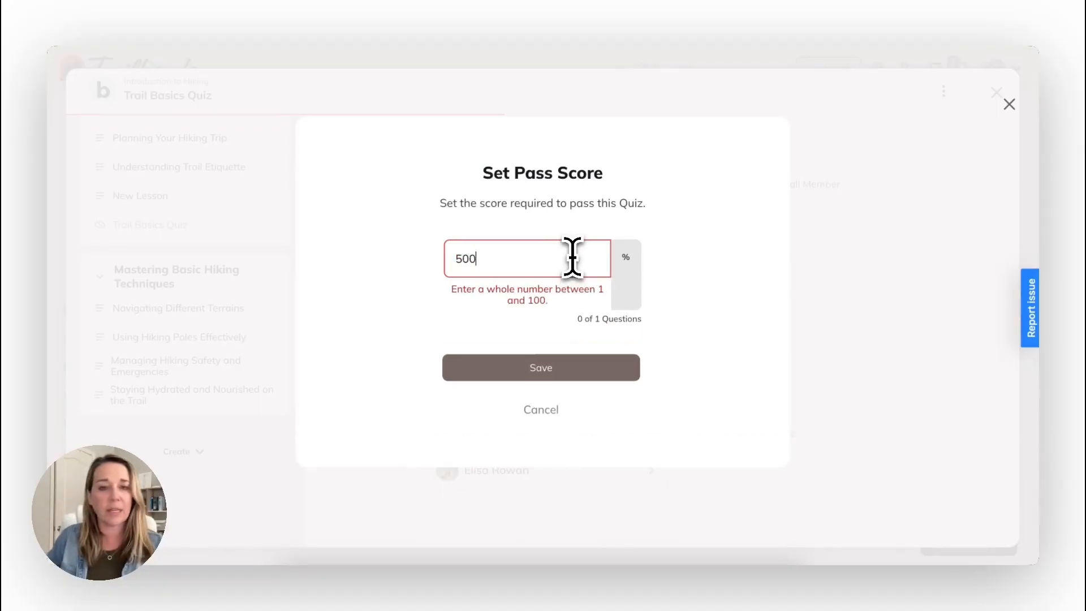
key("BackSpace")
left_click(529, 339)
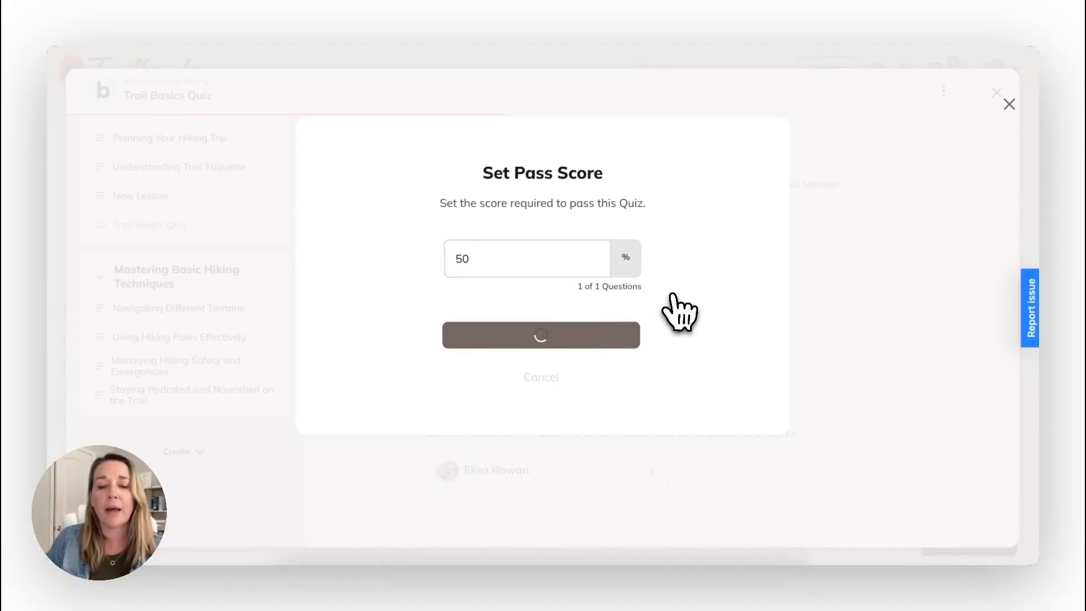
Examine the quiz's Assign Owner and Thumbnail Image settings, including the Default and Custom image options.
scroll(682, 311, "down", 5)
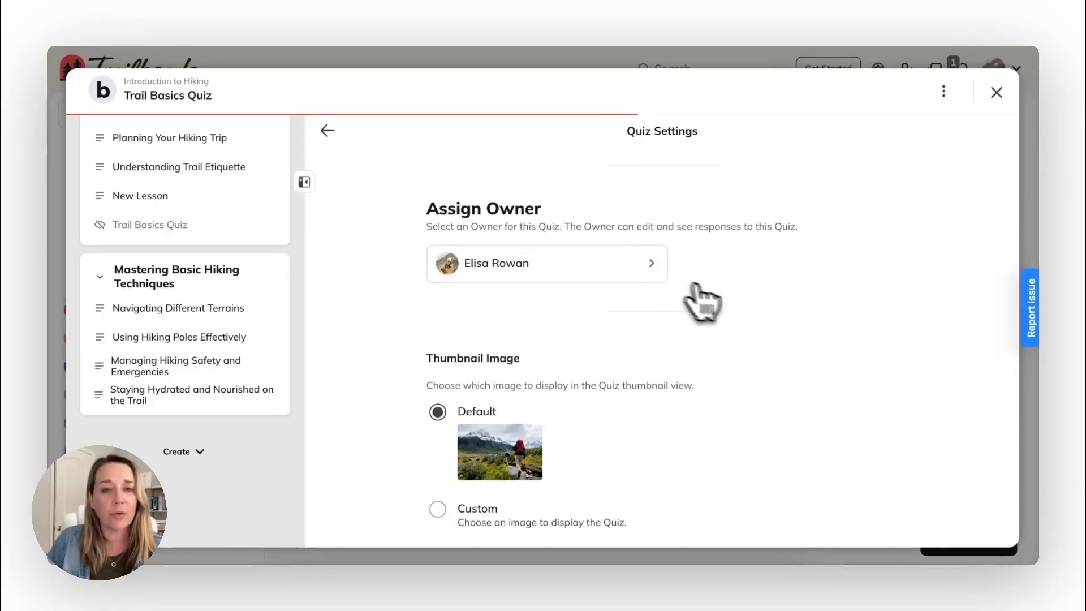
scroll(726, 308, "down", 1)
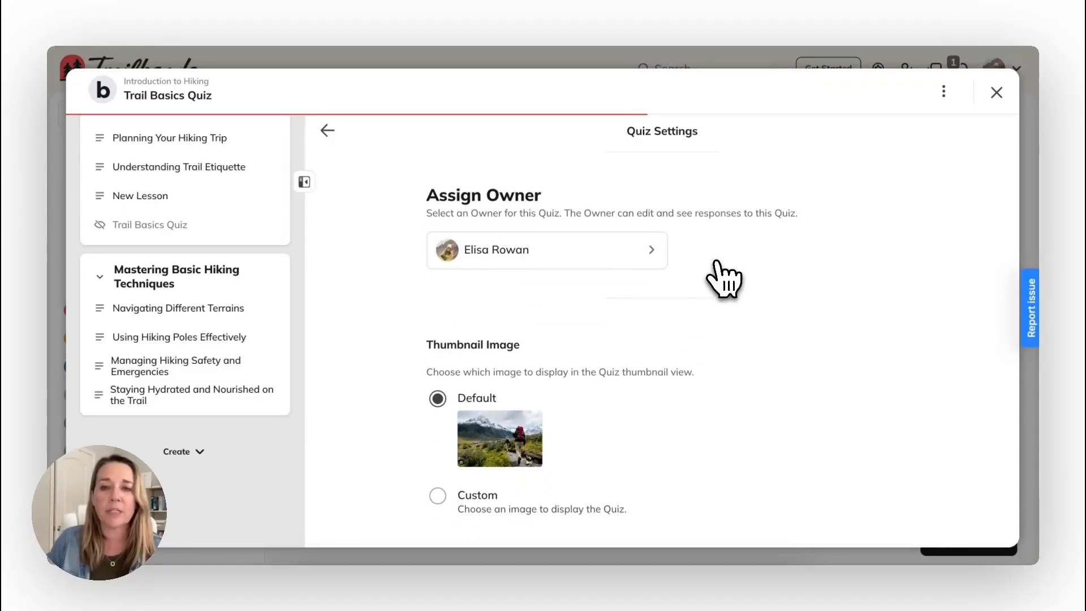
scroll(723, 280, "down", 1)
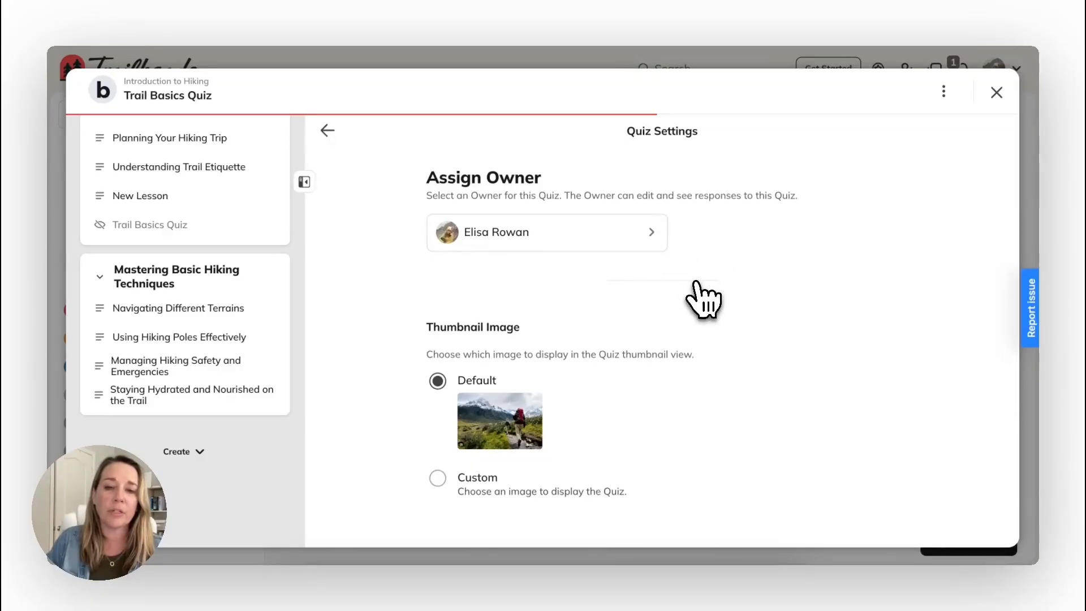
scroll(703, 298, "down", 3)
scroll(720, 381, "down", 3)
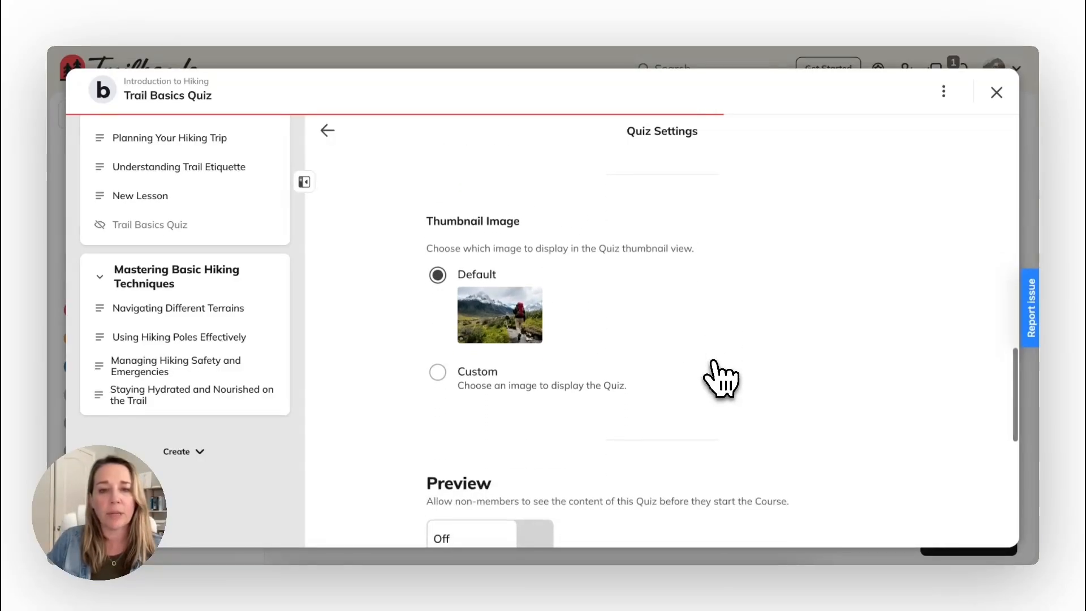
scroll(719, 380, "down", 2)
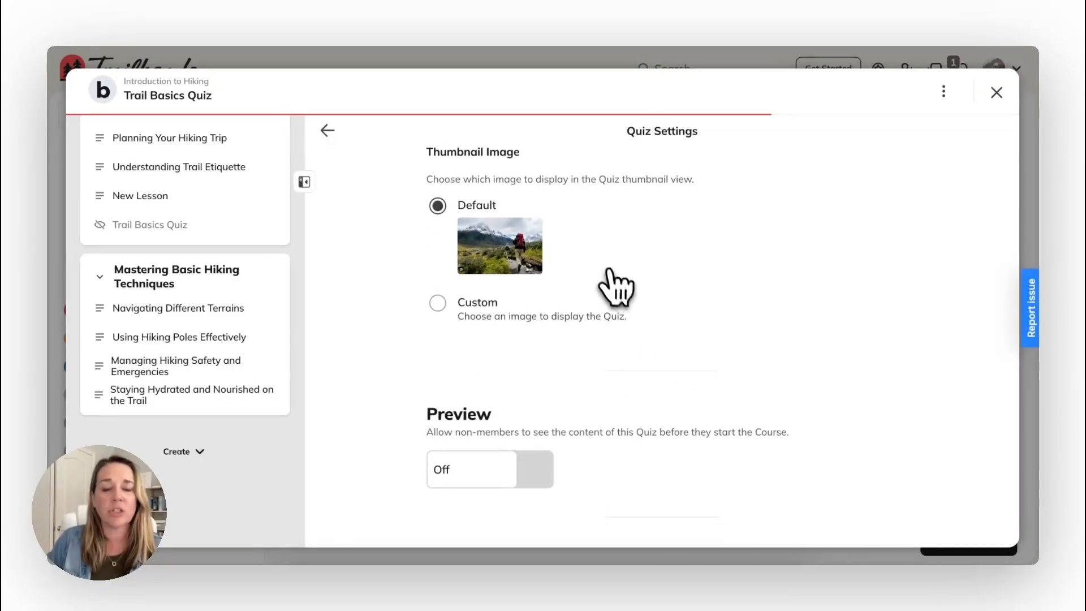
Examine the quiz's Preview setting, the Members View and the delete and Space Settings links, and return to the start of the settings.
scroll(618, 285, "down", 2)
scroll(618, 289, "down", 5)
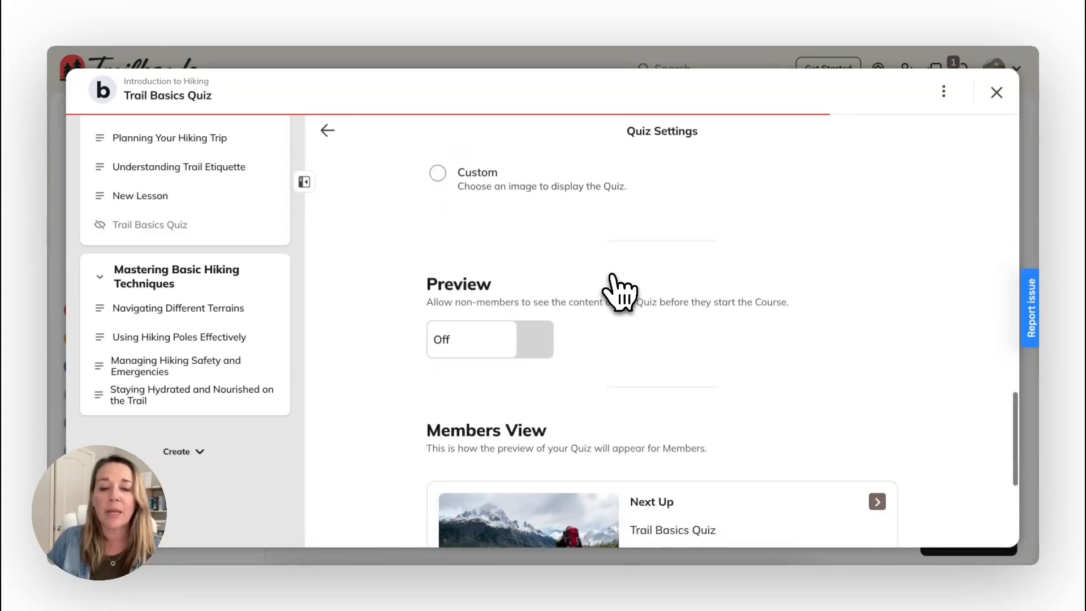
scroll(662, 323, "down", 1)
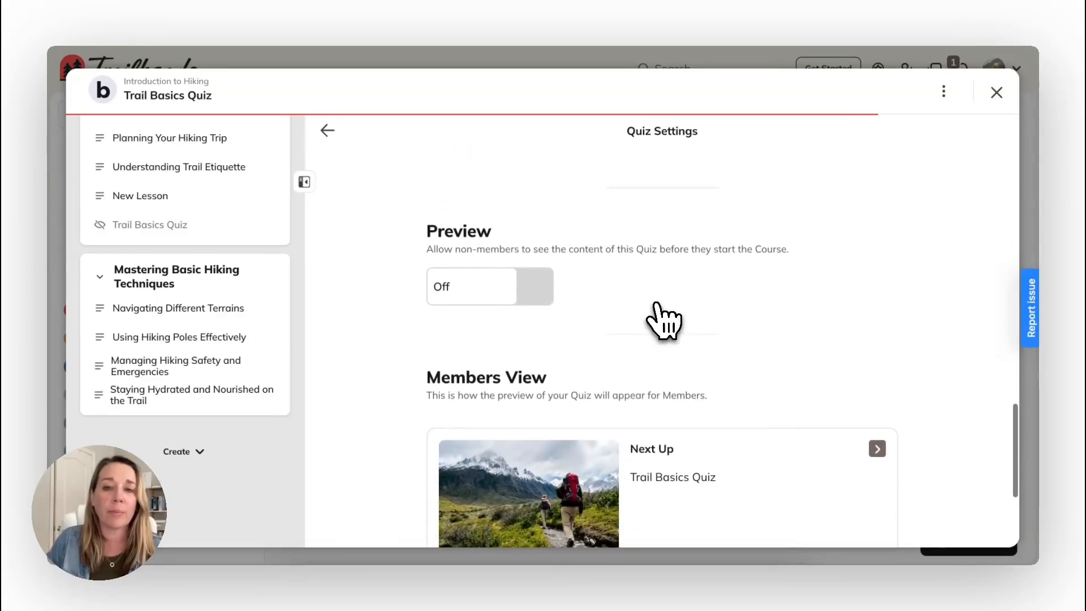
scroll(656, 319, "down", 5)
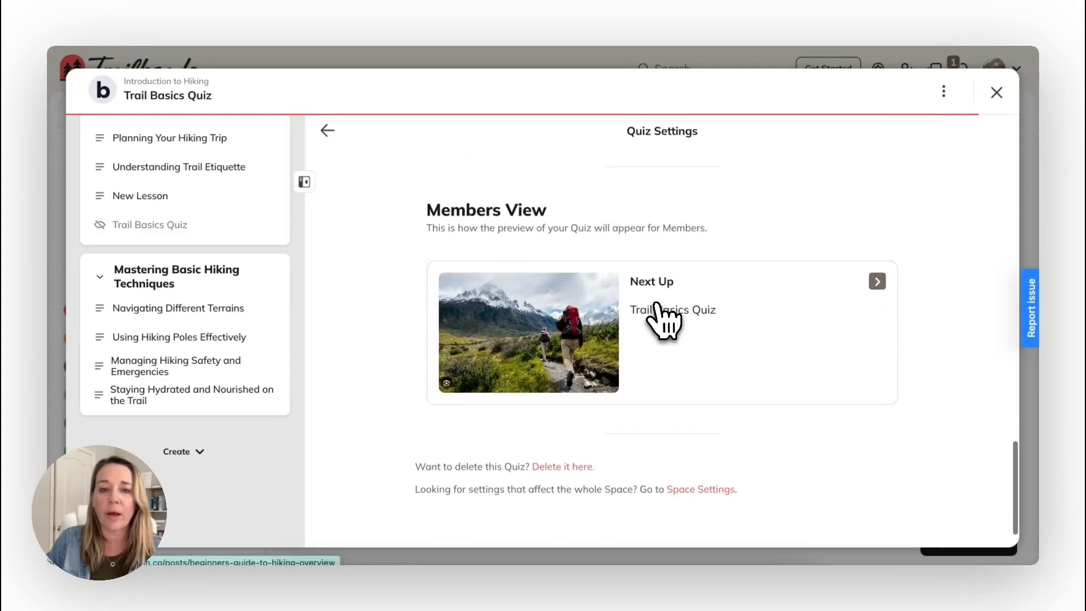
scroll(639, 402, "down", 1)
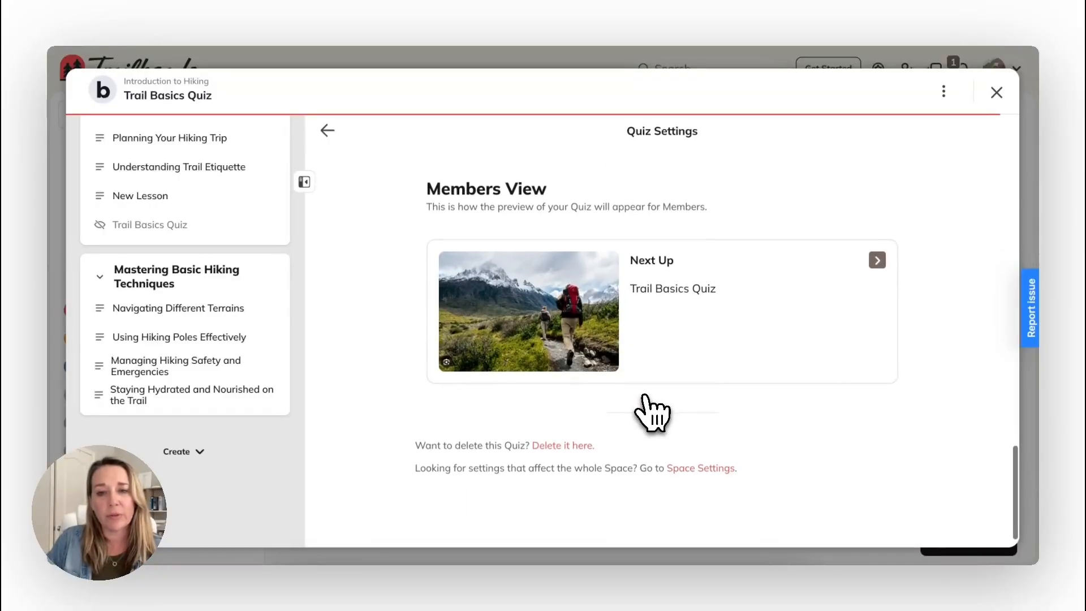
scroll(653, 413, "down", 1)
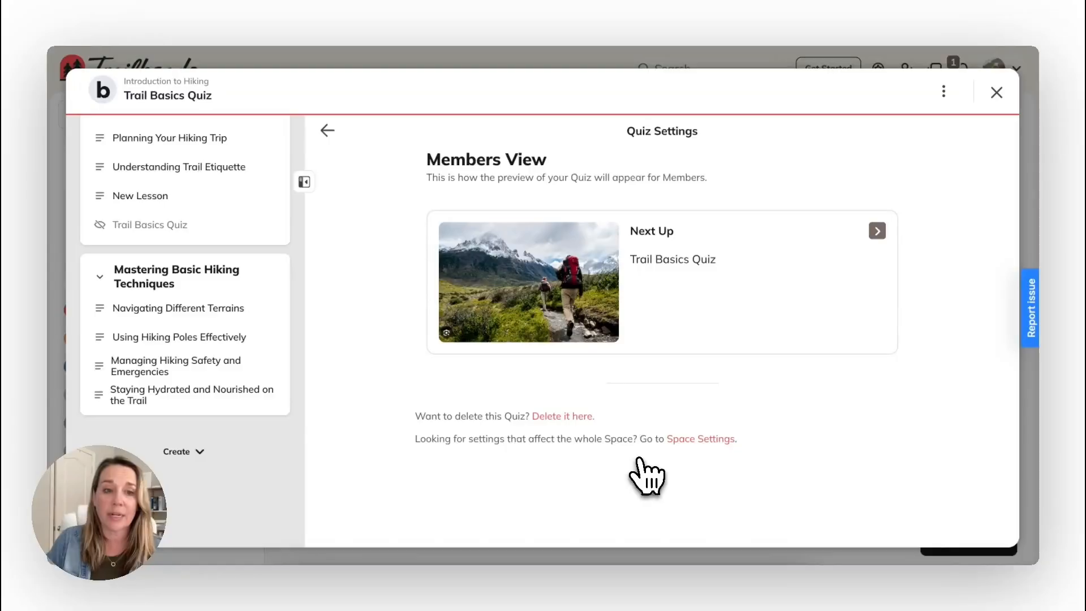
scroll(647, 475, "up", 15)
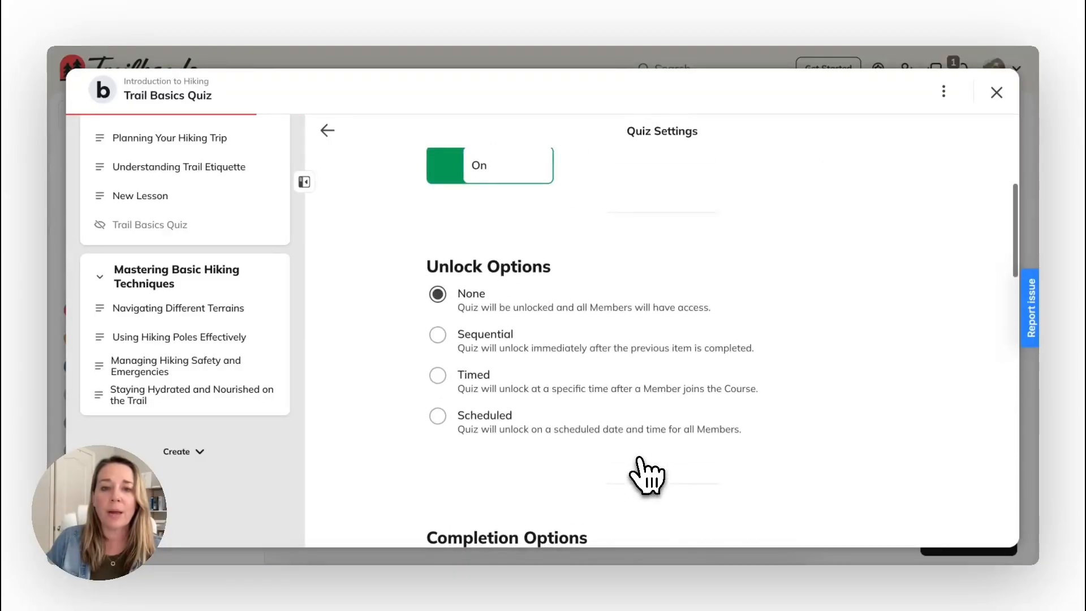
scroll(647, 475, "down", 3)
scroll(647, 475, "up", 9)
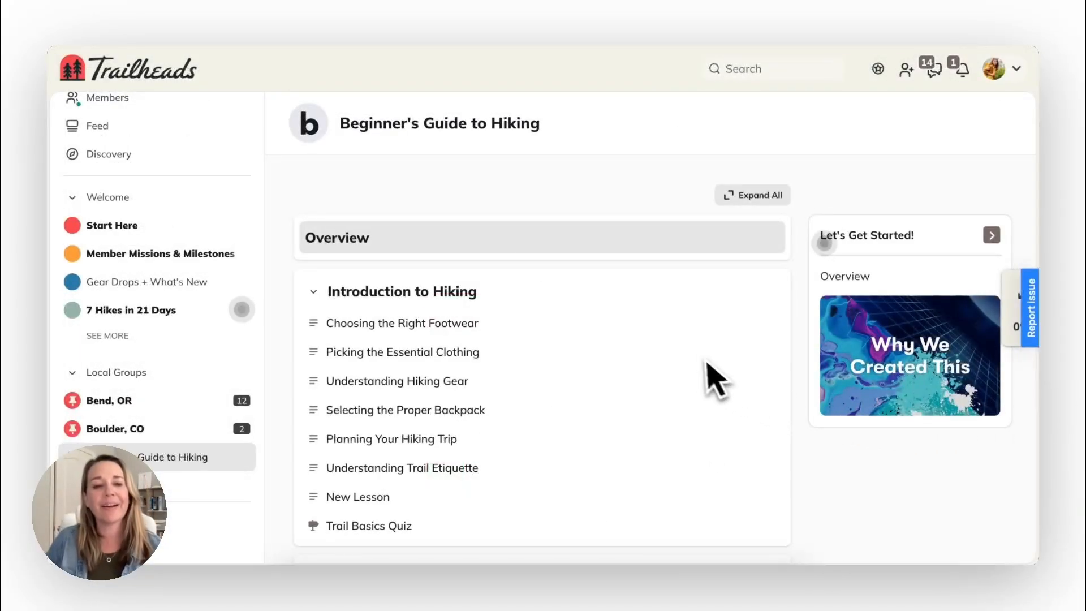
Open the Trail Basics Quiz in the Introduction to Hiking section as a member and start it.
scroll(696, 357, "down", 1)
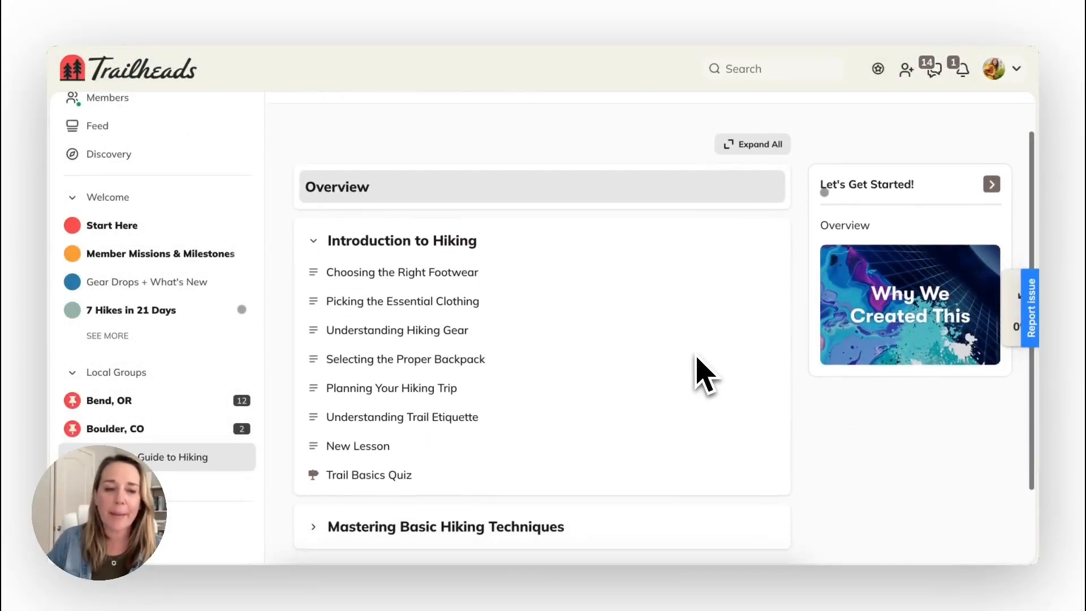
scroll(704, 376, "down", 1)
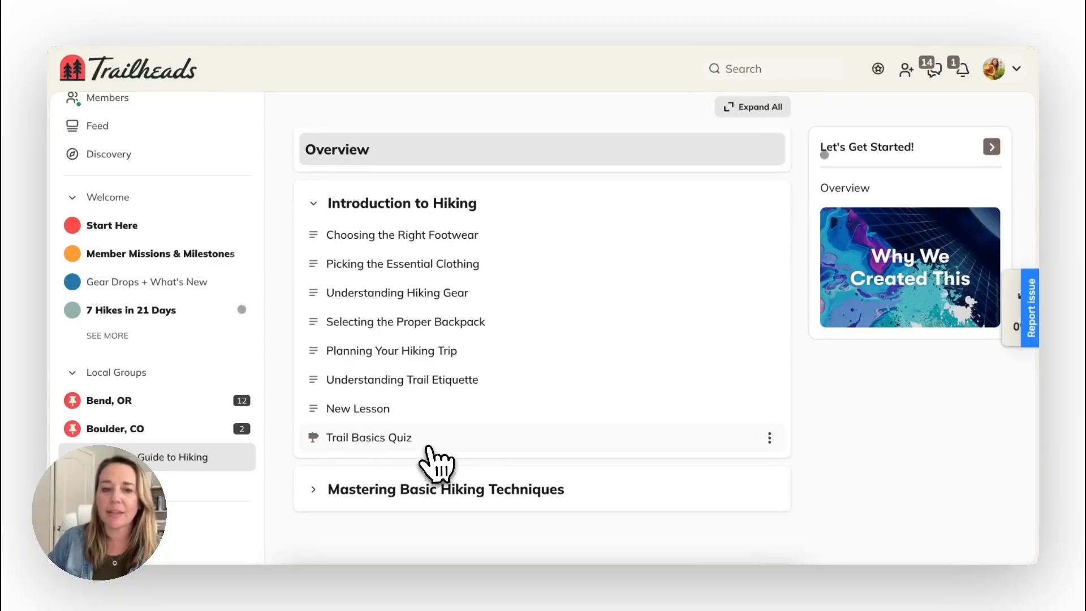
left_click(463, 437)
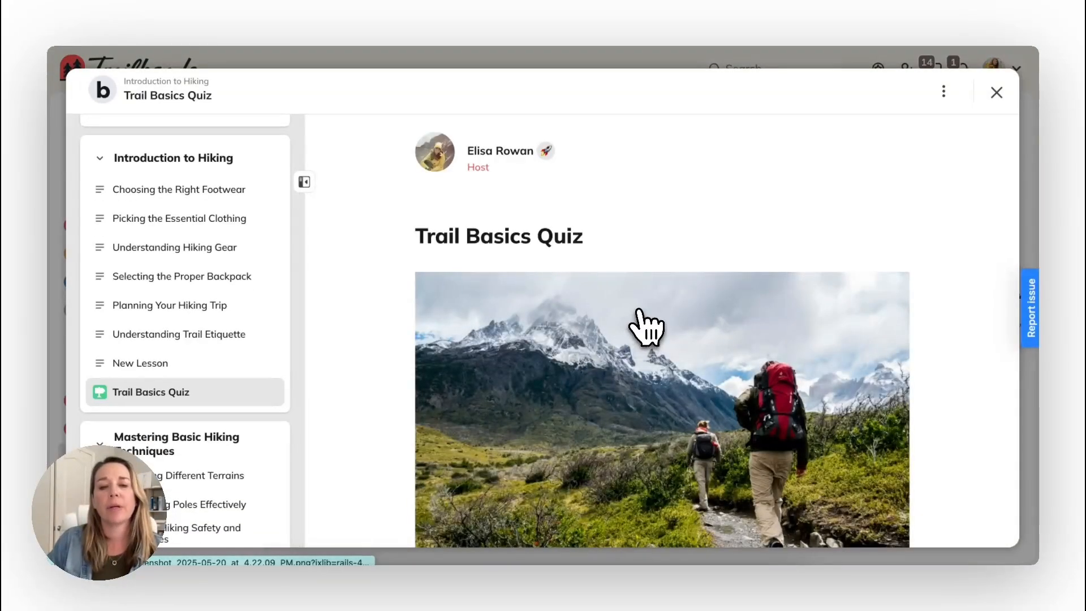
scroll(641, 326, "down", 3)
scroll(641, 325, "down", 5)
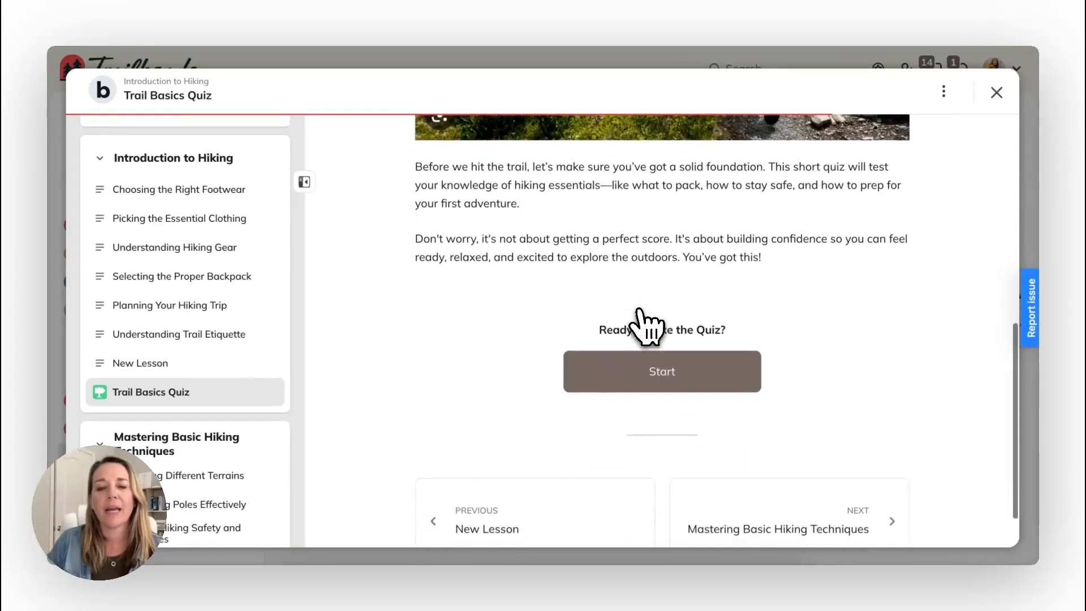
left_click(695, 359)
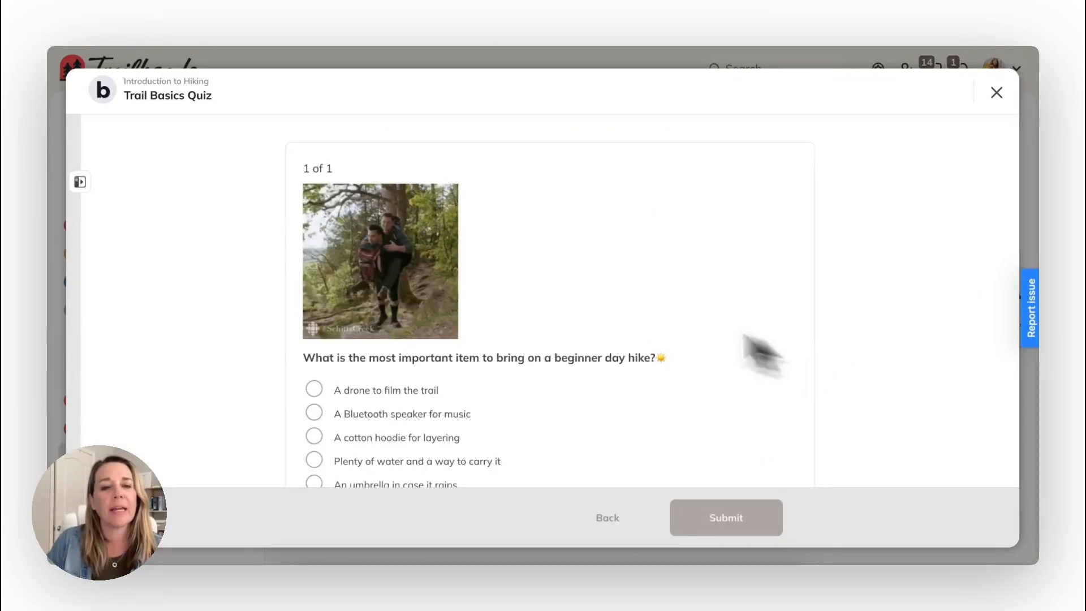
Answer the day hike question with "Plenty of water and a way to carry it" and submit the quiz.
scroll(524, 262, "down", 2)
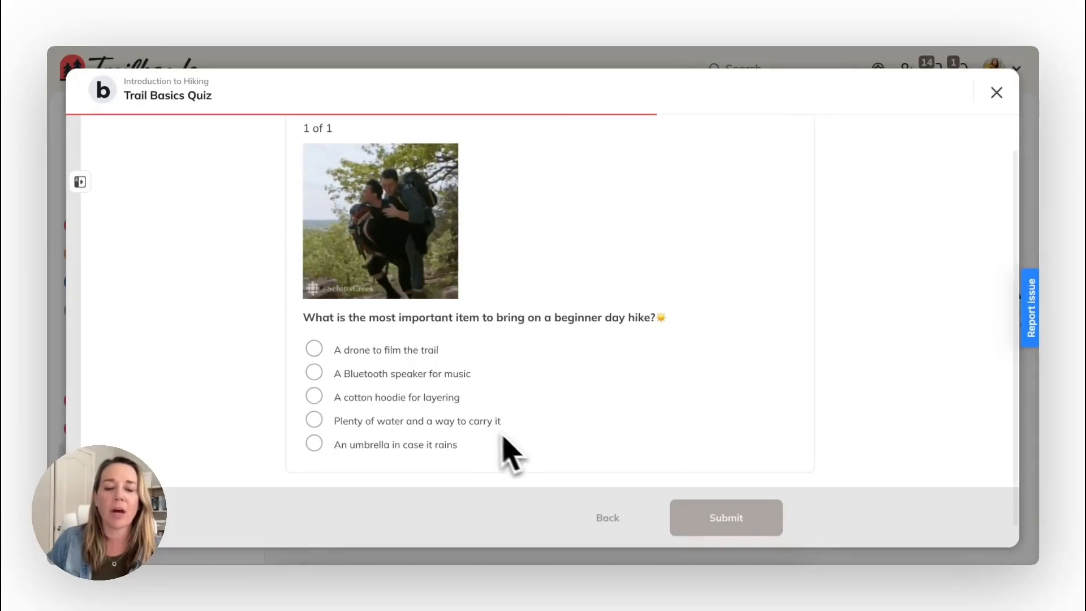
scroll(509, 447, "down", 2)
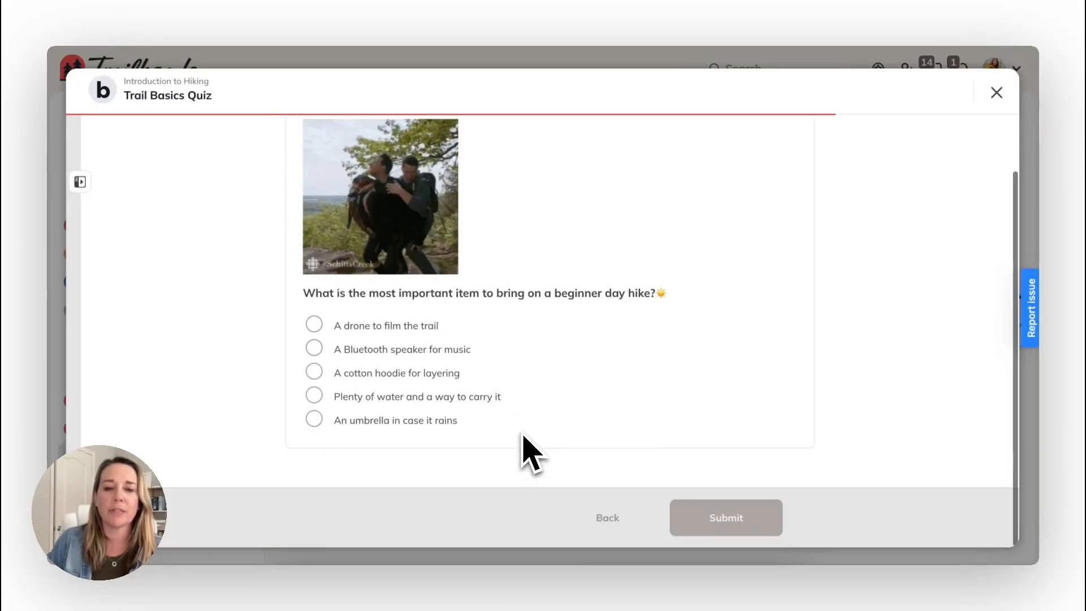
left_click(418, 397)
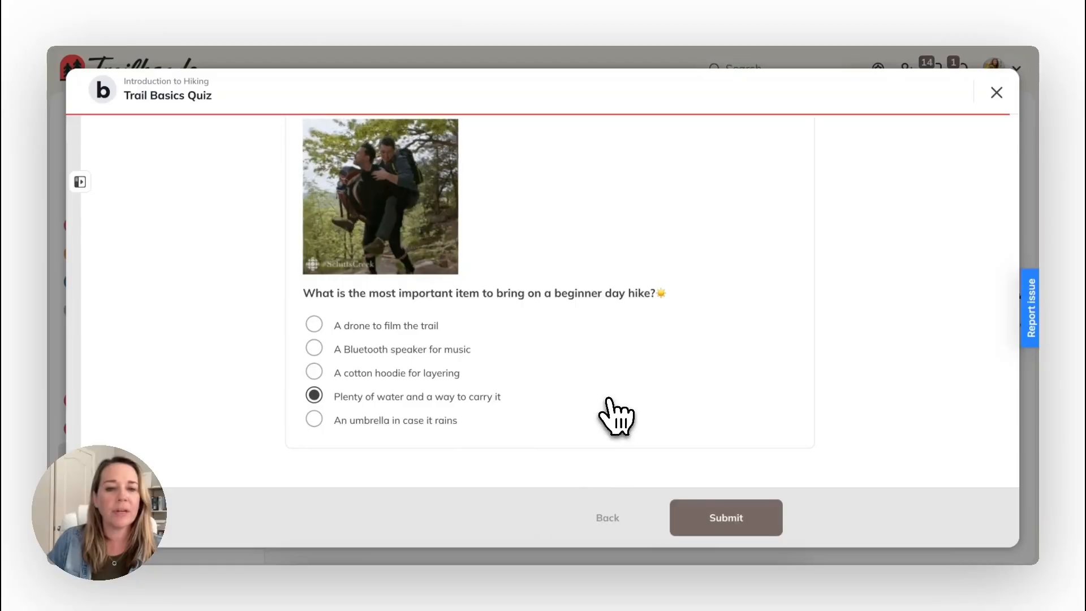
left_click(732, 520)
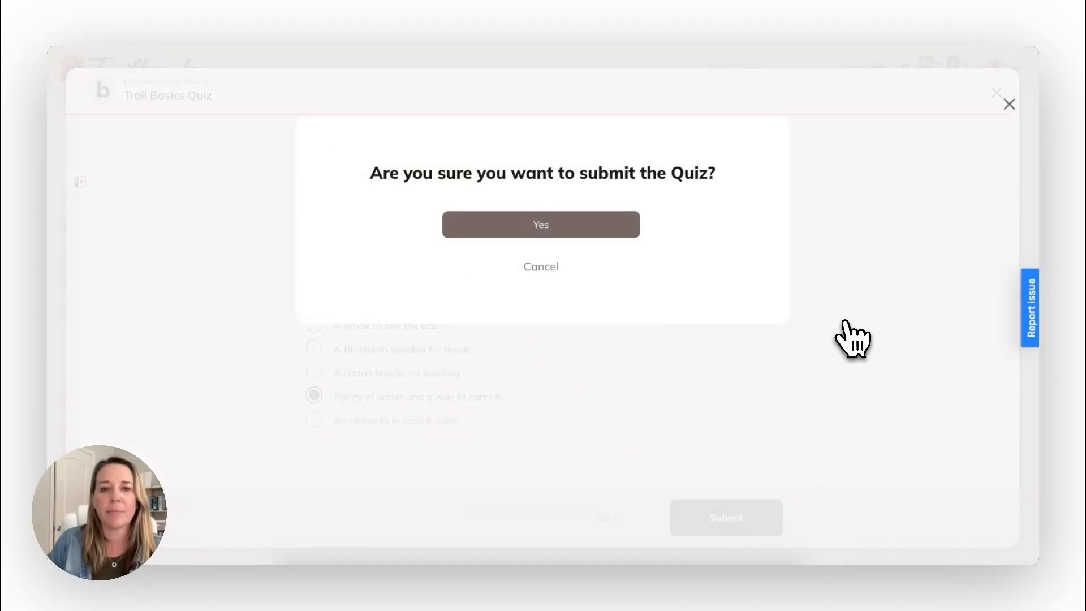
left_click(557, 244)
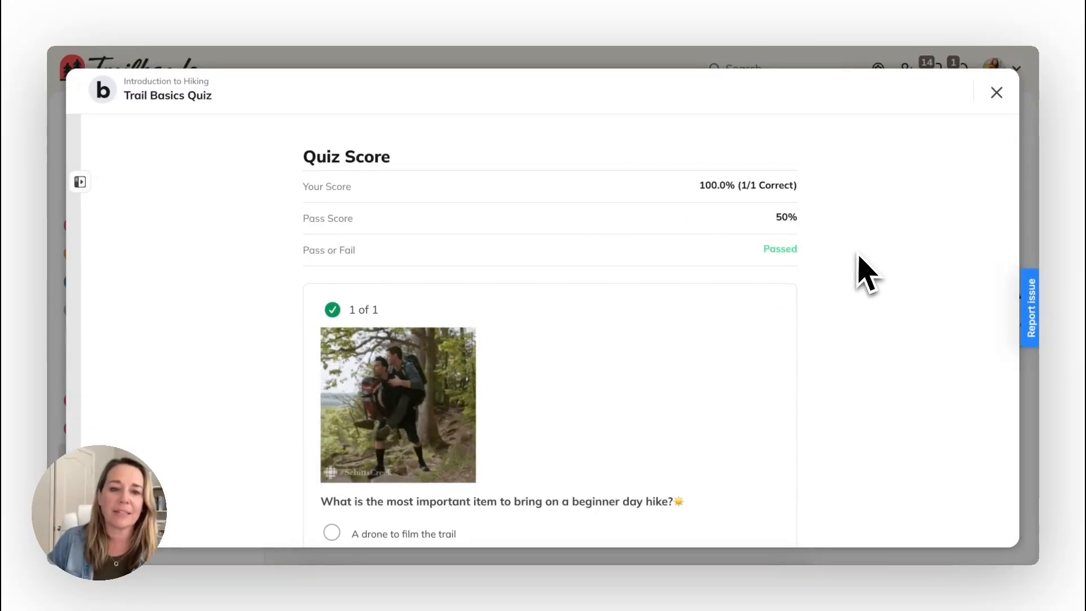
Review the quiz score and marked answer, confirm retaking the quiz, and start the new attempt.
scroll(859, 257, "down", 3)
scroll(860, 264, "down", 5)
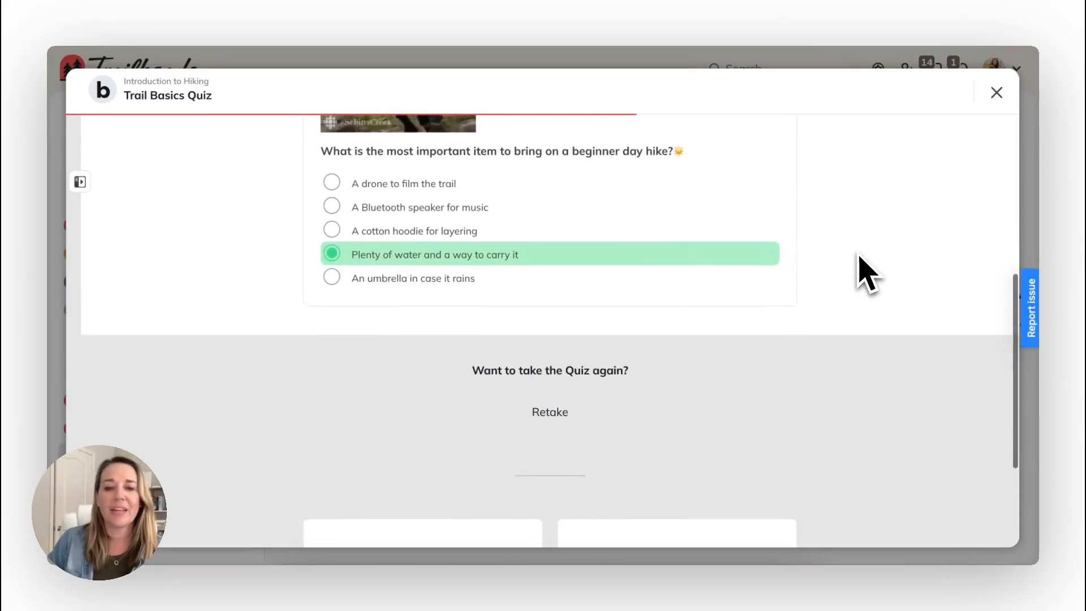
left_click(557, 403)
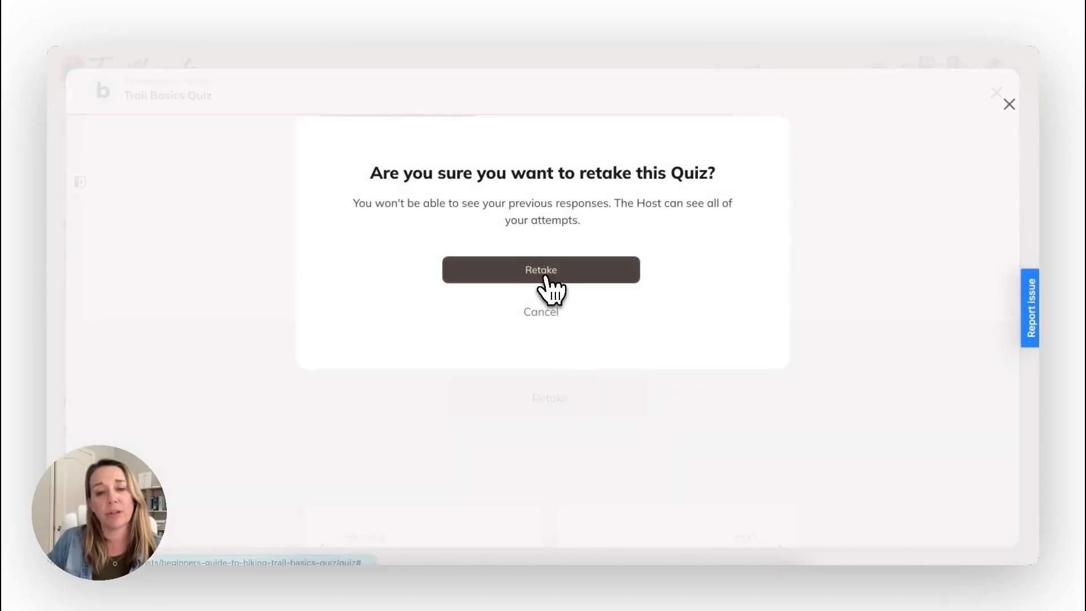
left_click(544, 272)
scroll(788, 339, "down", 7)
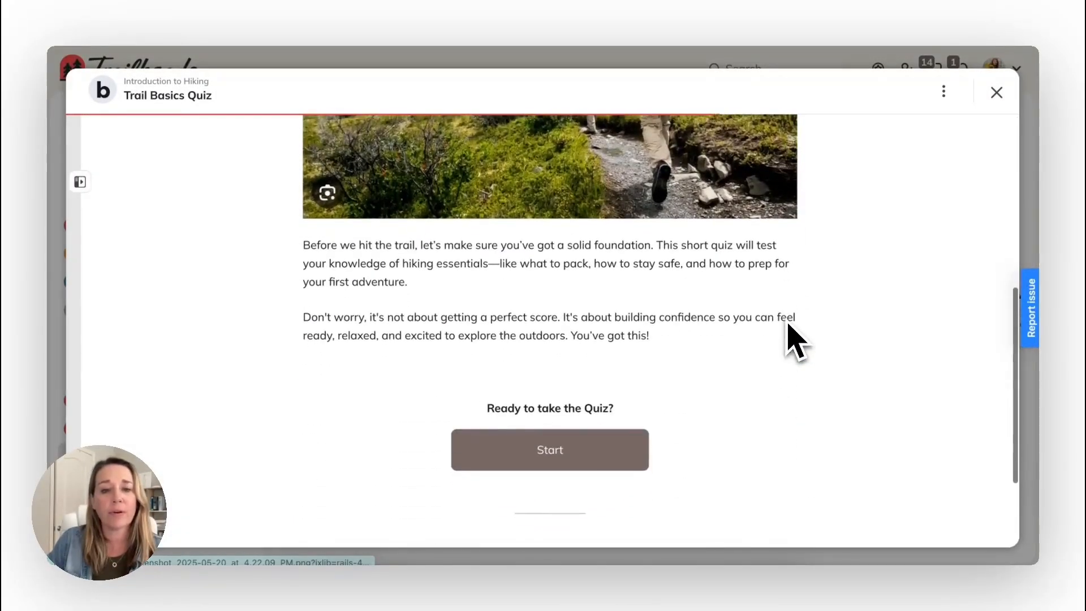
left_click(587, 446)
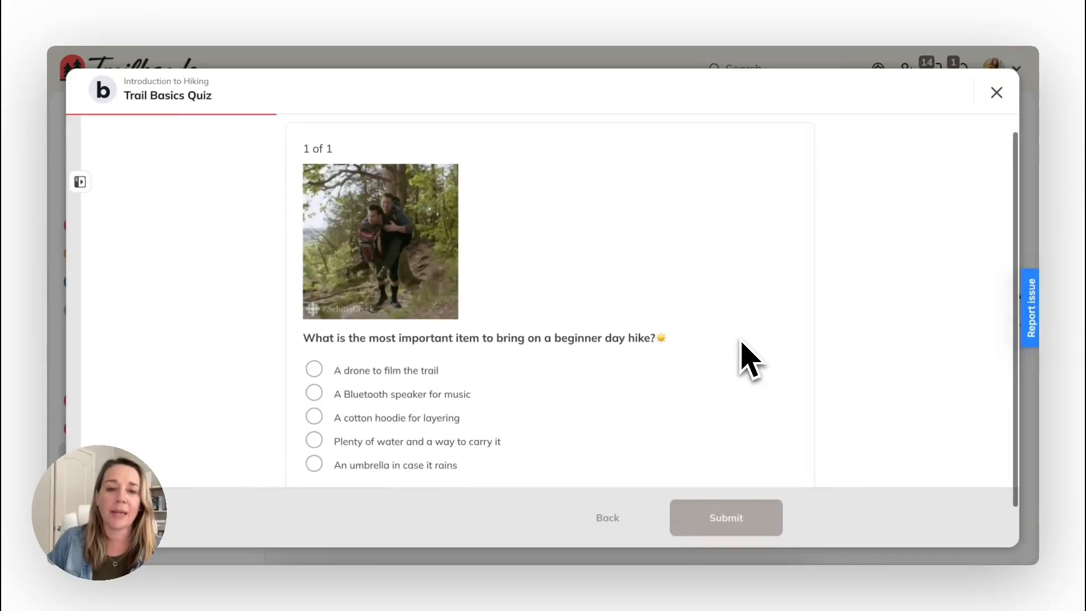
Submit the retake with "Plenty of water and a way to carry it" and review its results through to the lesson navigation.
left_click(415, 409)
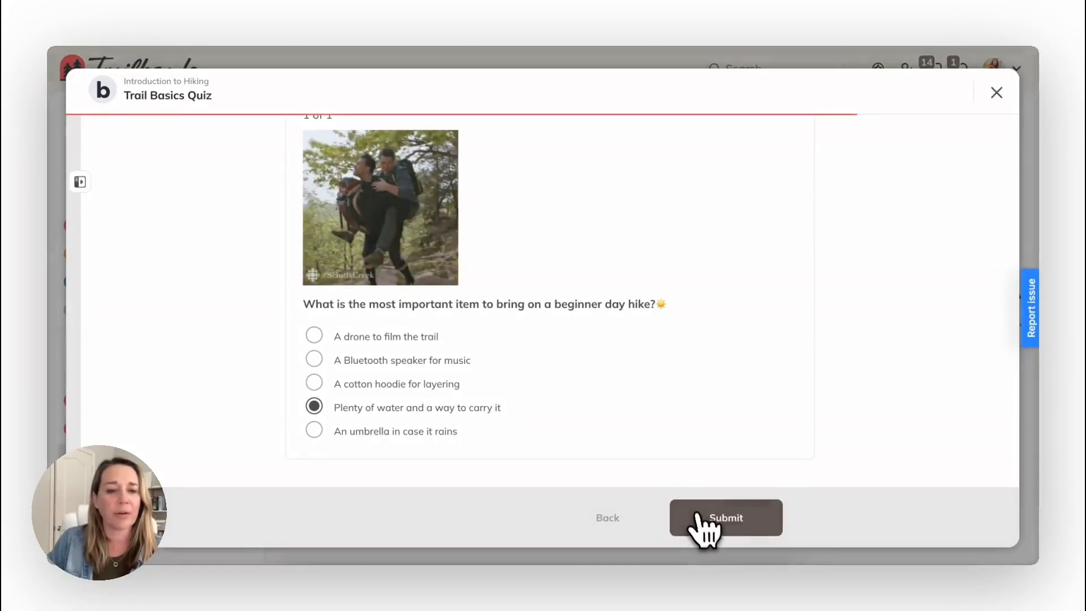
left_click(702, 516)
left_click(541, 226)
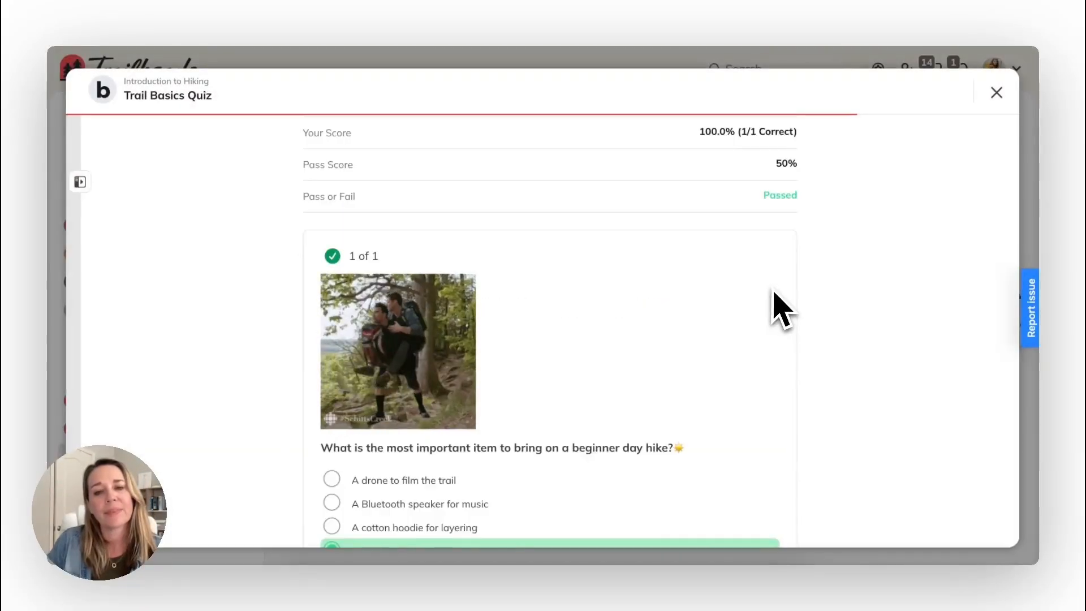
scroll(778, 307, "down", 5)
scroll(778, 307, "down", 4)
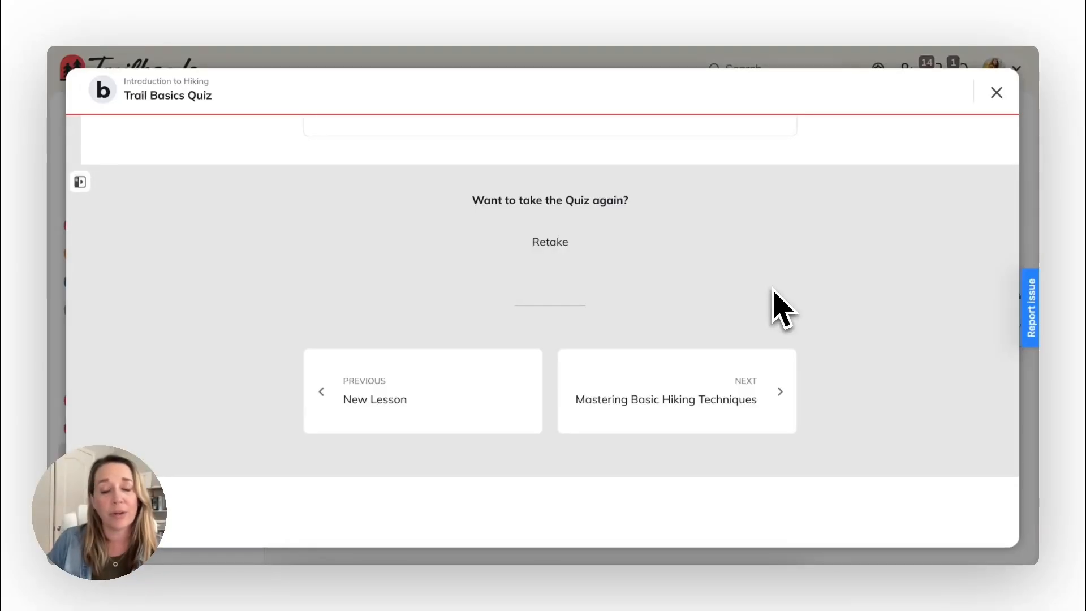
Review the host's options for the Trail Basics Quiz and request a CSV download of its responses.
scroll(772, 289, "up", 1)
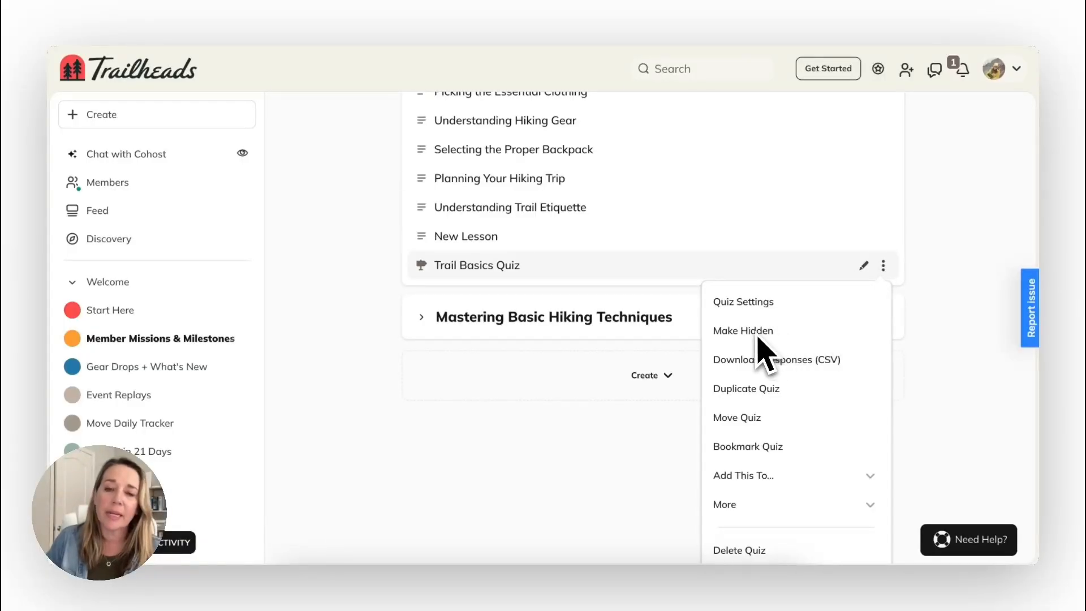
scroll(764, 407, "up", 1)
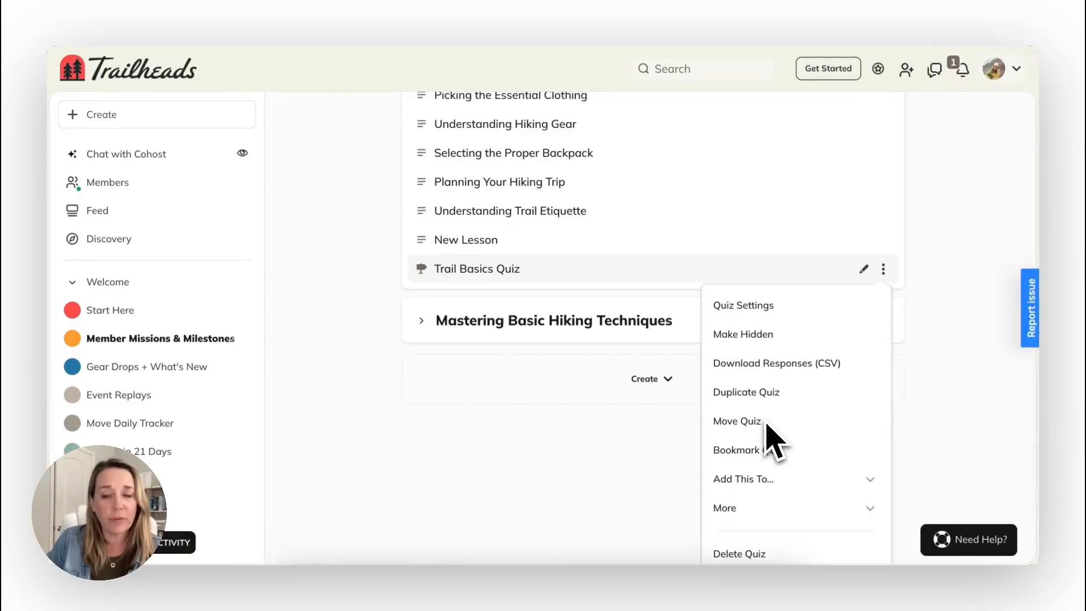
scroll(767, 425, "down", 1)
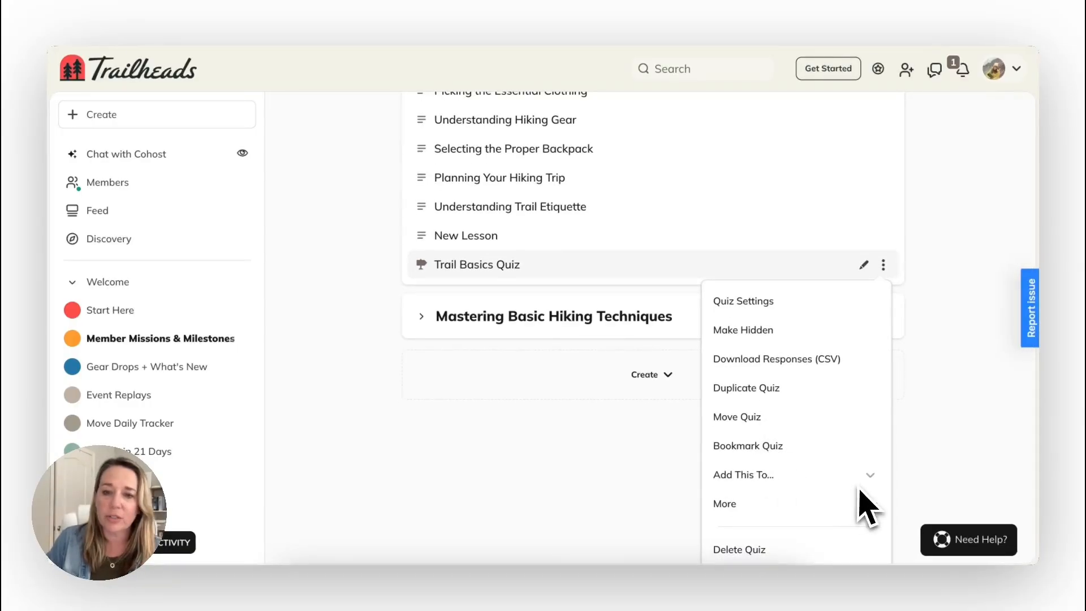
left_click(817, 367)
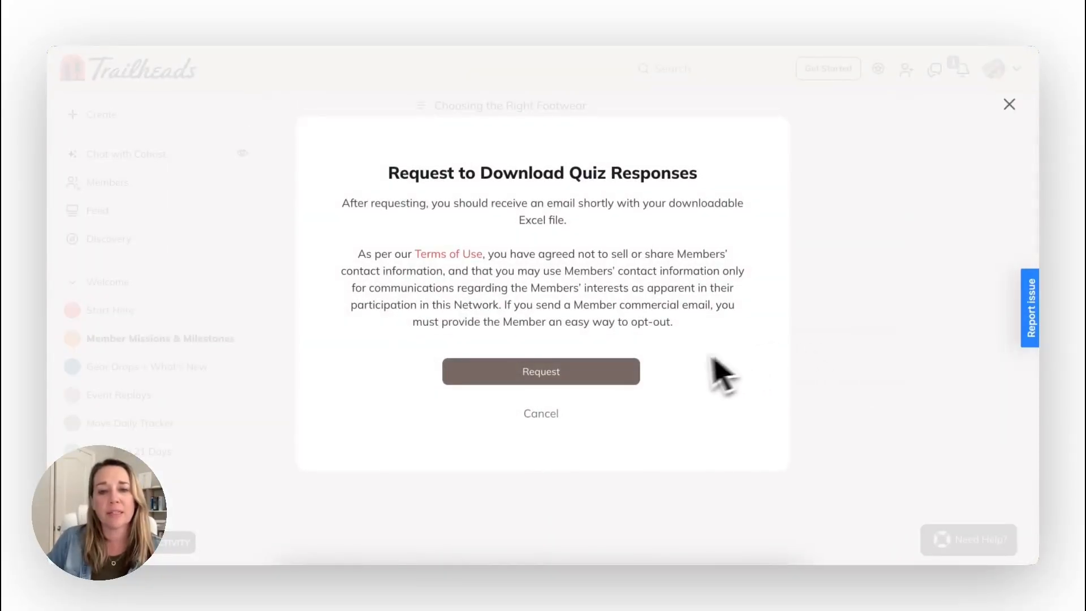
left_click(575, 388)
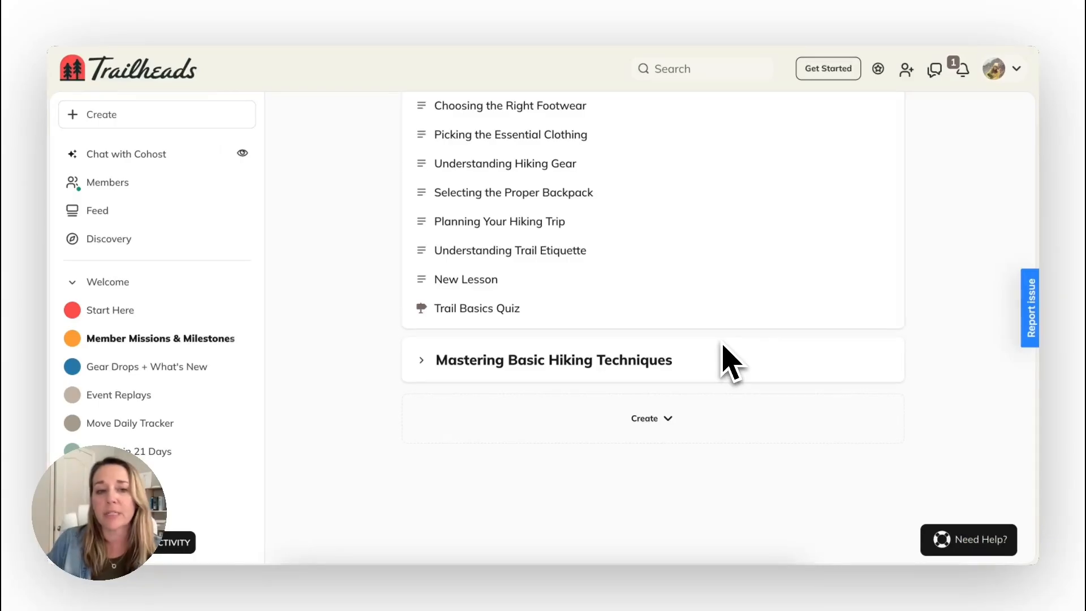
Open the Trail Basics Quiz page from the course outline as the host.
scroll(725, 352, "up", 1)
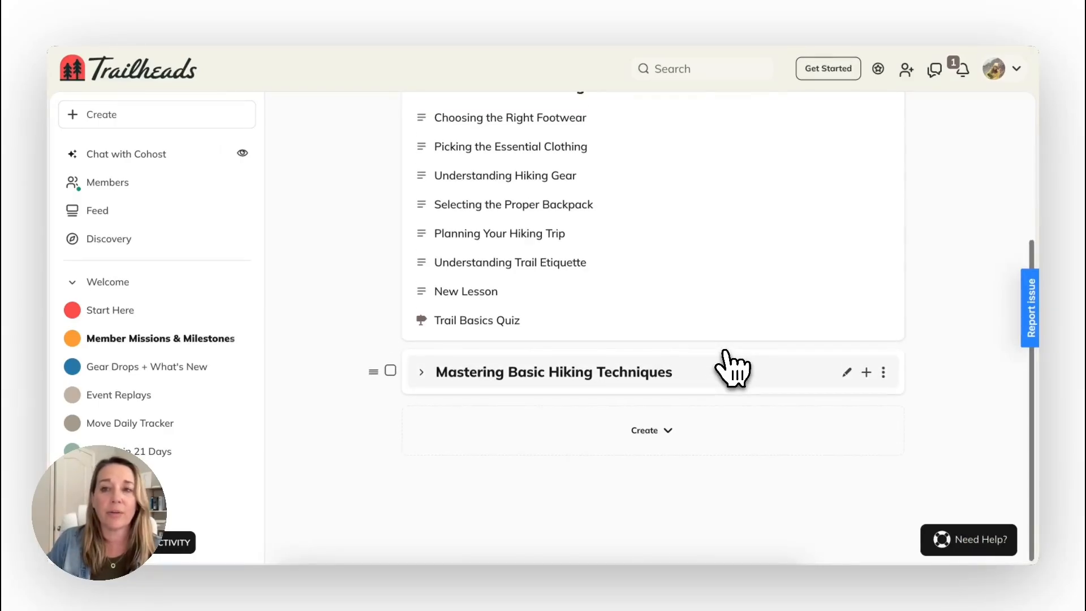
scroll(725, 352, "down", 1)
left_click(724, 354)
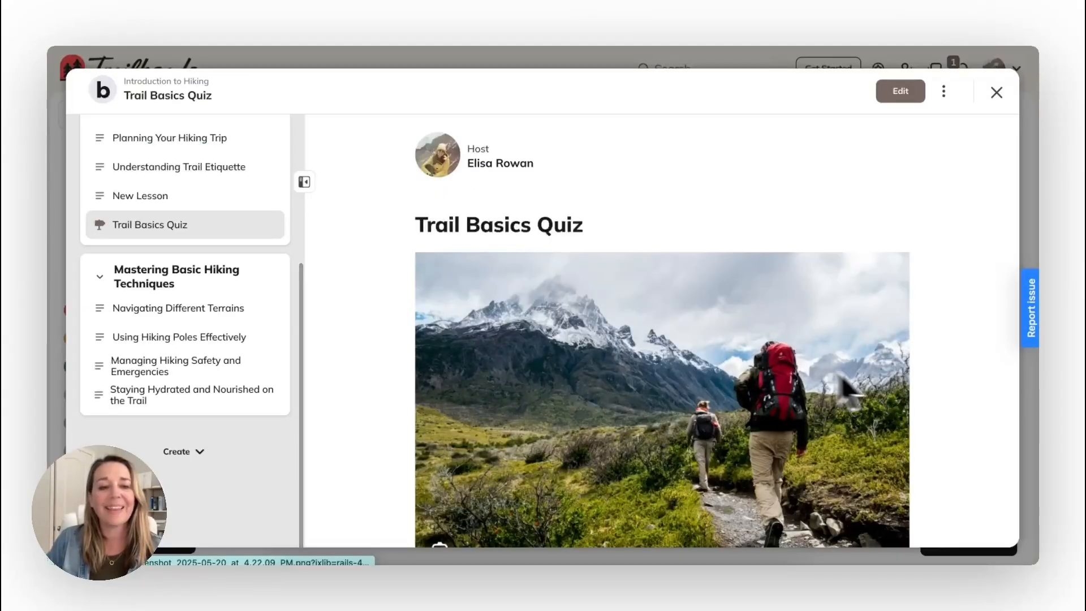